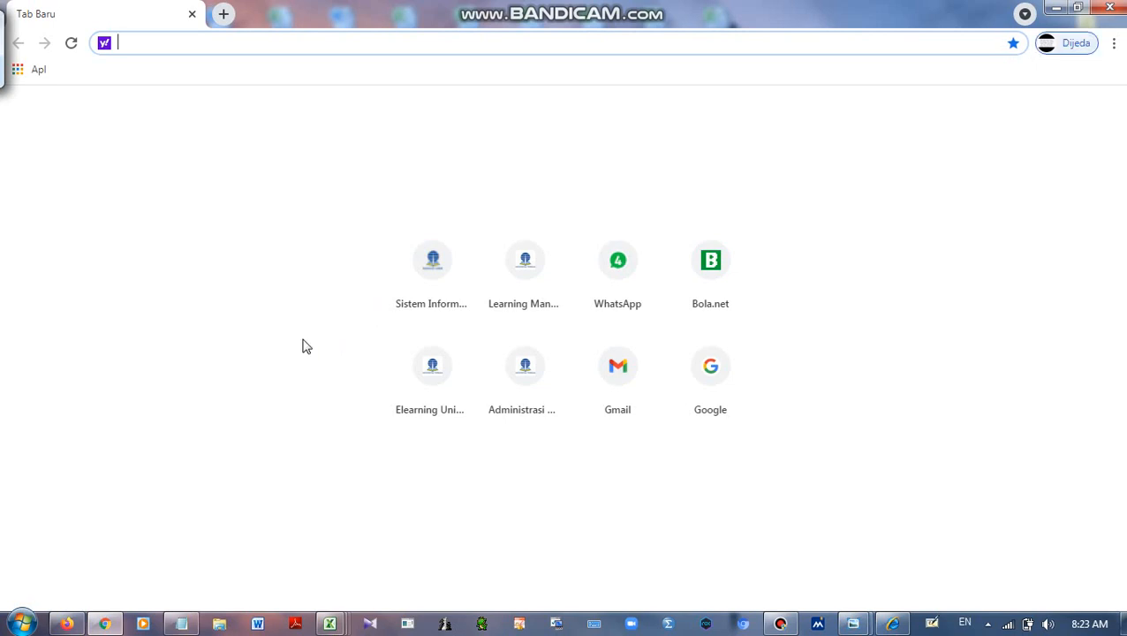
Load the LMS-UT site at lms.ut.ac.id in Chrome
left_click(149, 49)
type("lms.ut.ac.id")
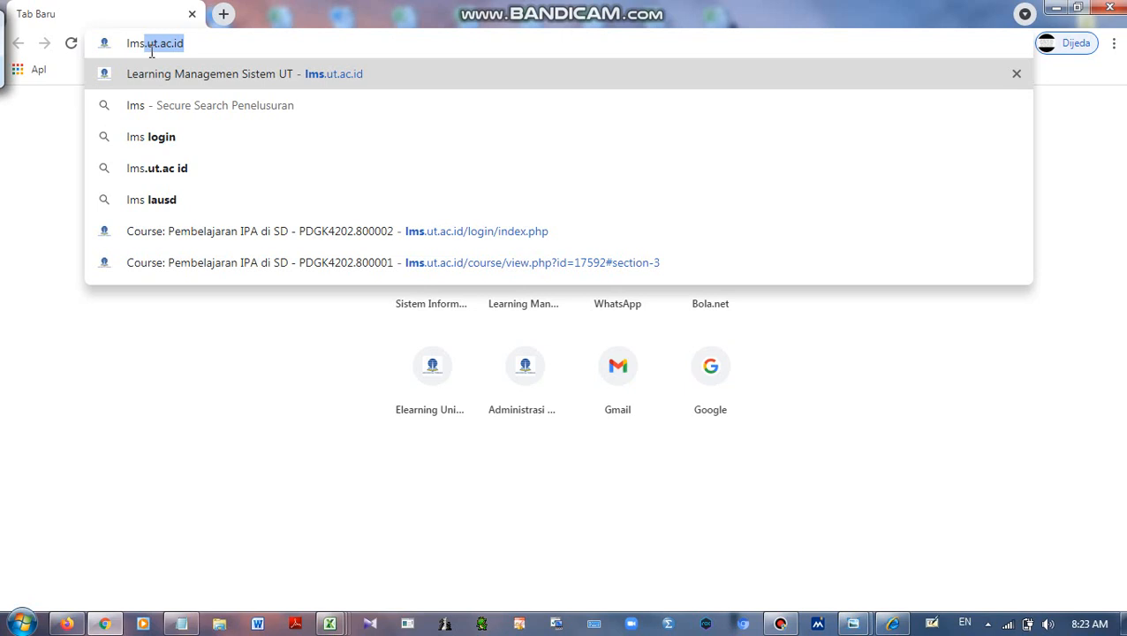
key("Return")
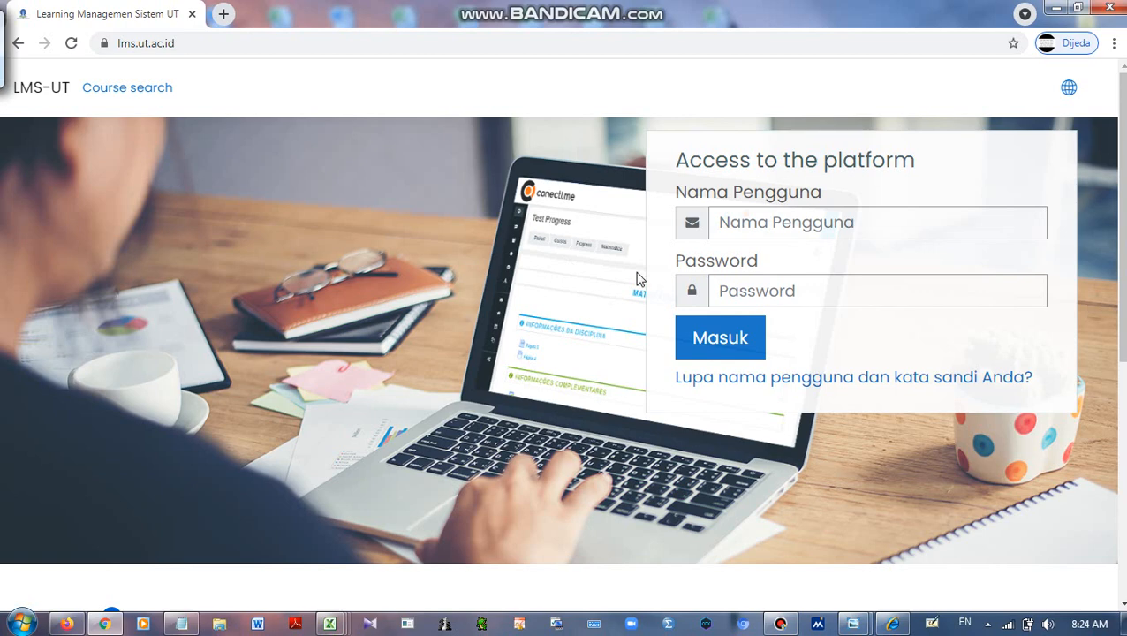
Log in to LMS-UT with the account's username and password
left_click(741, 227)
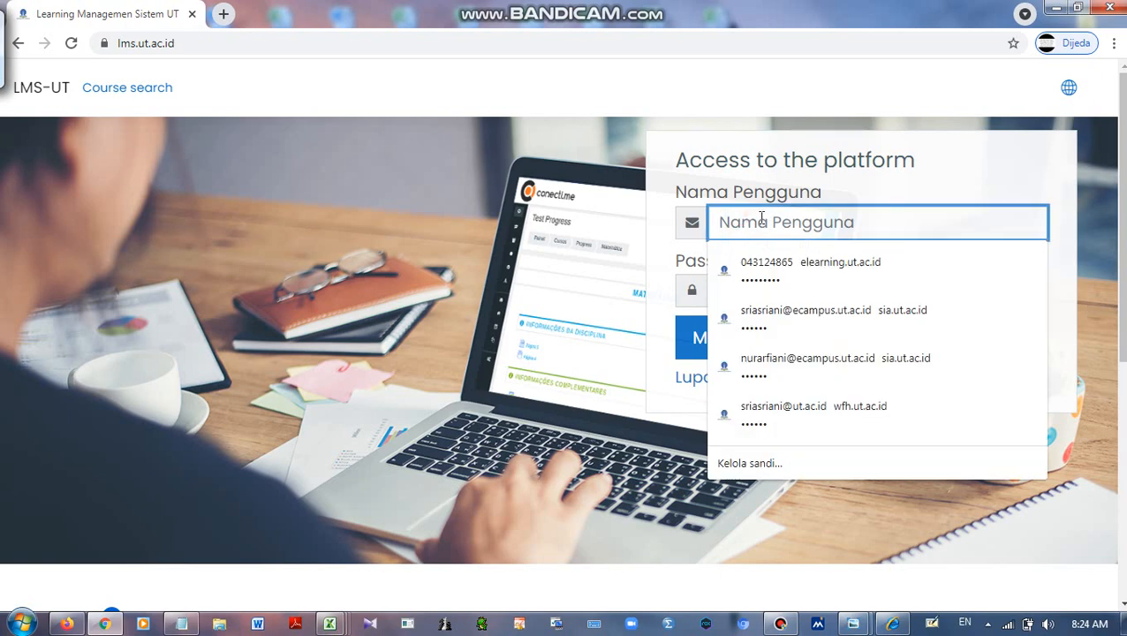
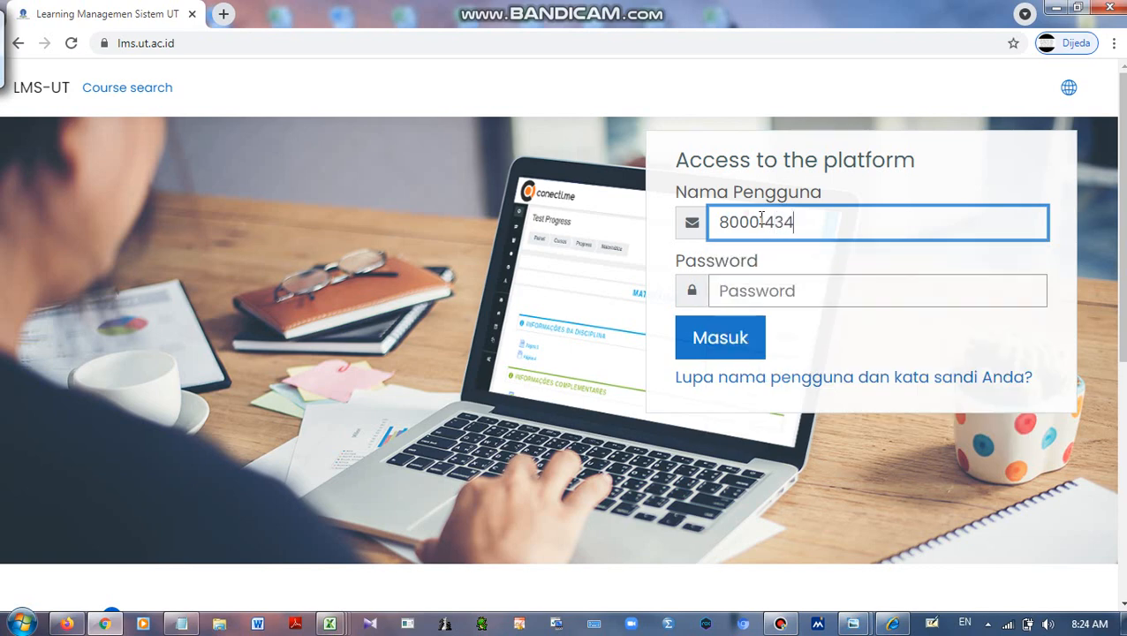
left_click(778, 287)
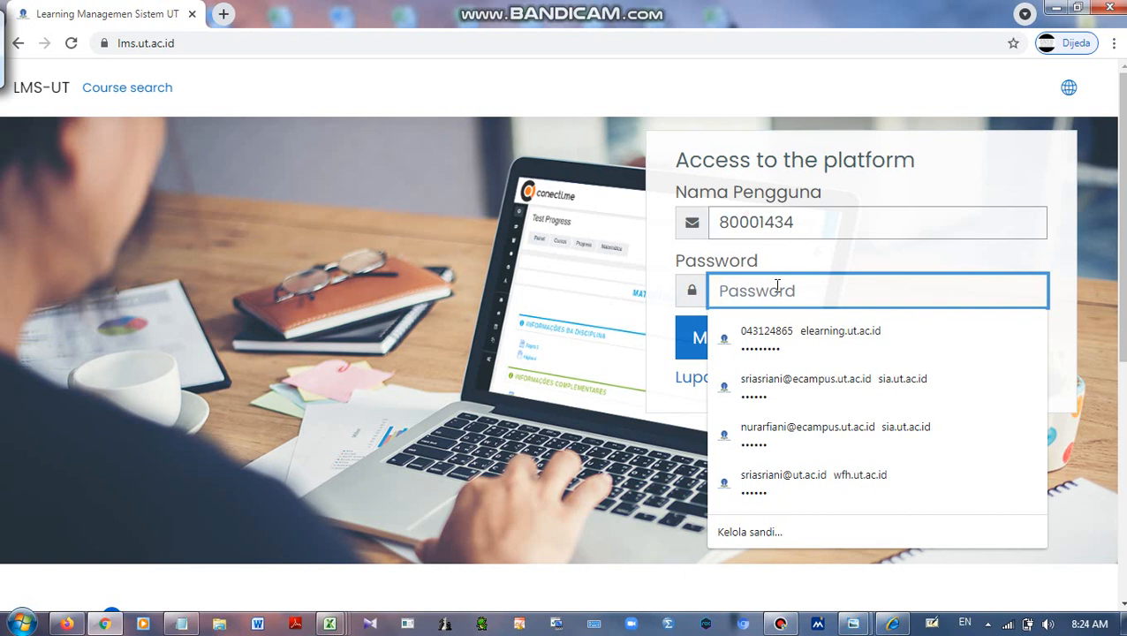
type("*")
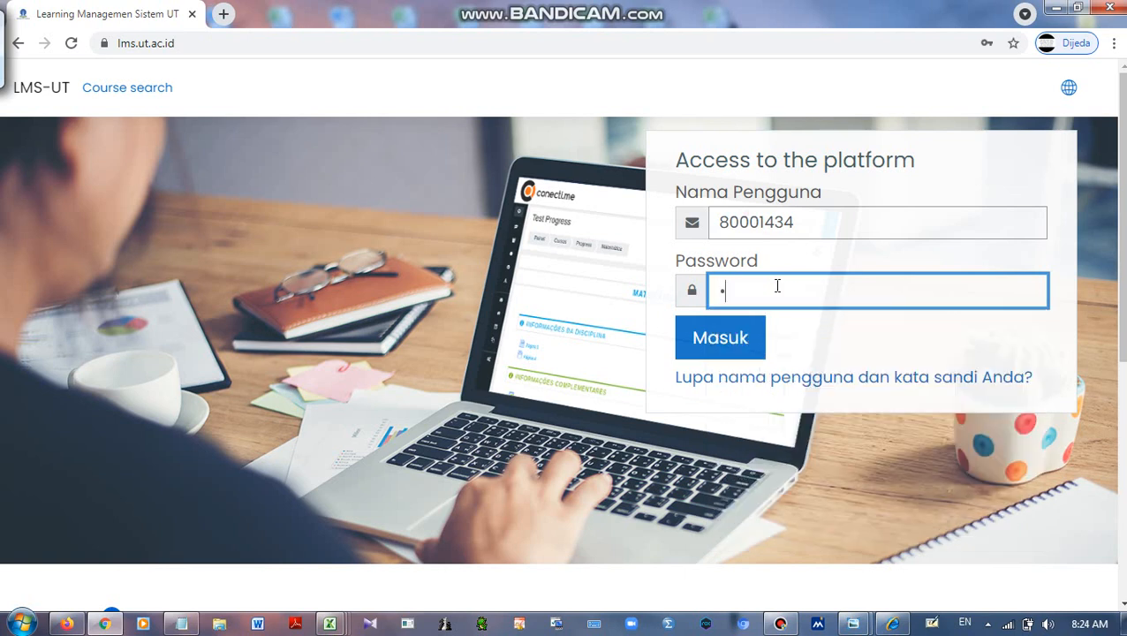
type("*******")
left_click(740, 336)
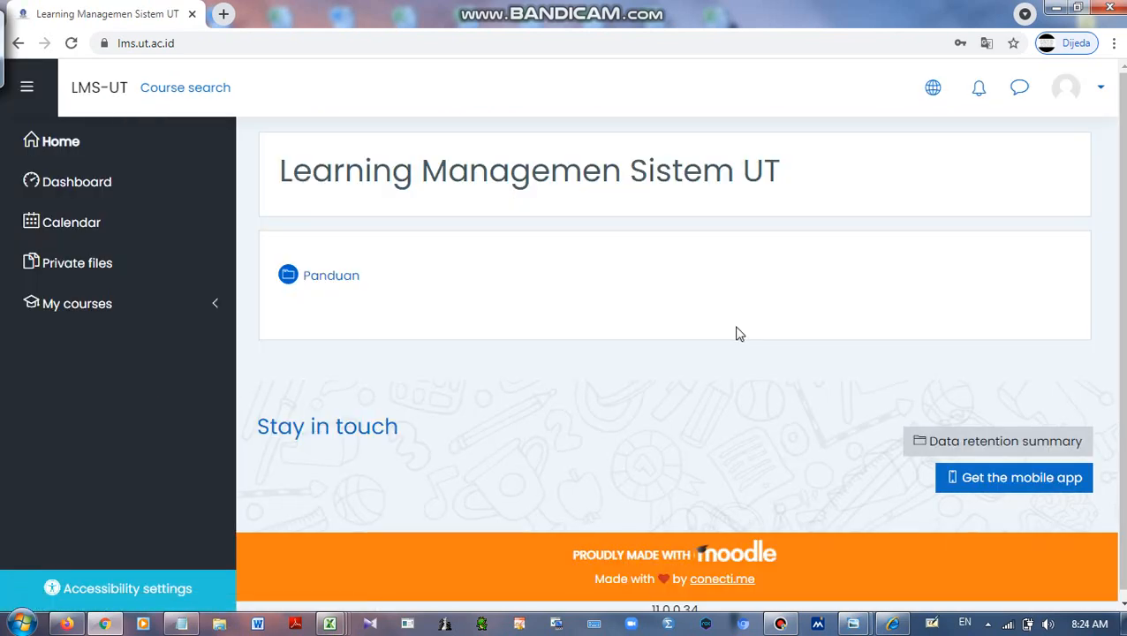
Go to the Dashboard and open the PDGK4202.800002 course from Course overview
scroll(661, 256, "down", 1)
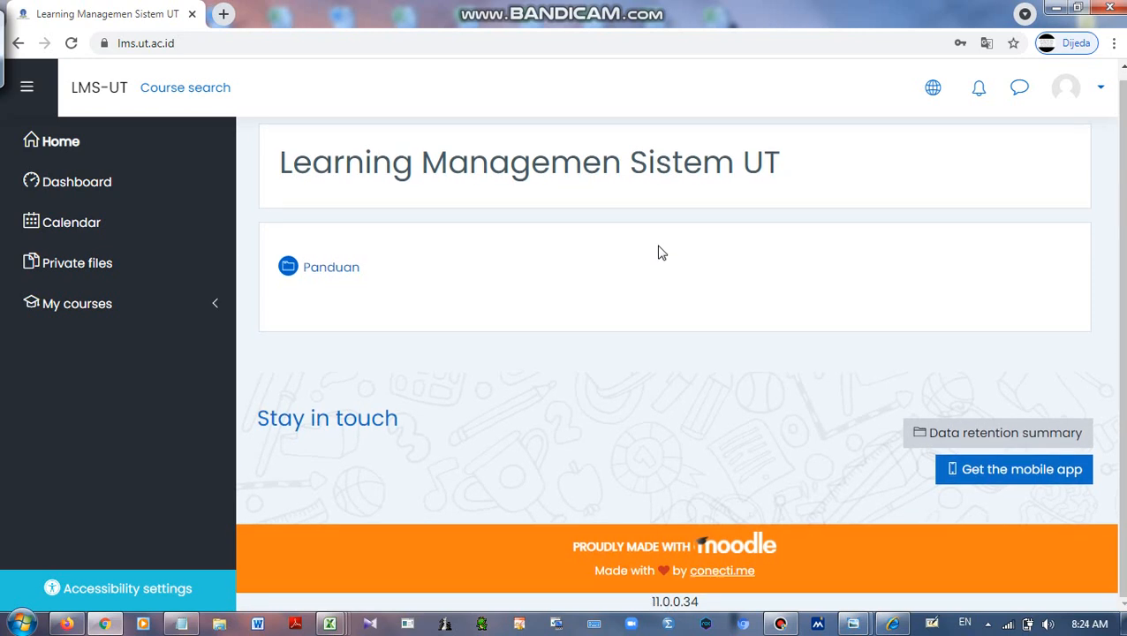
left_click(87, 196)
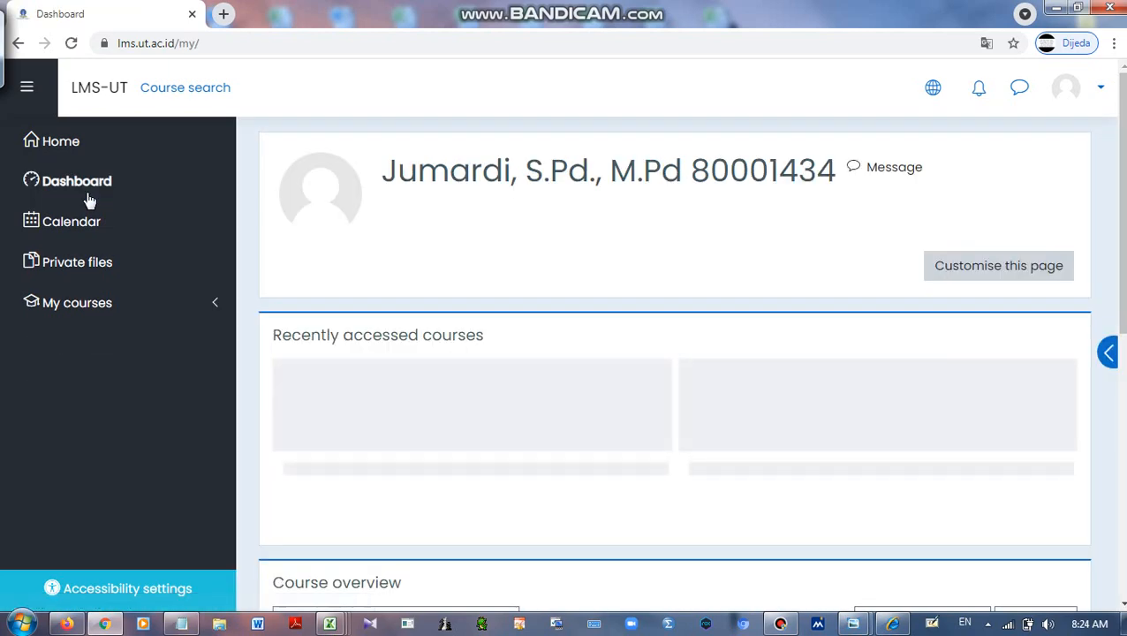
scroll(653, 334, "down", 5)
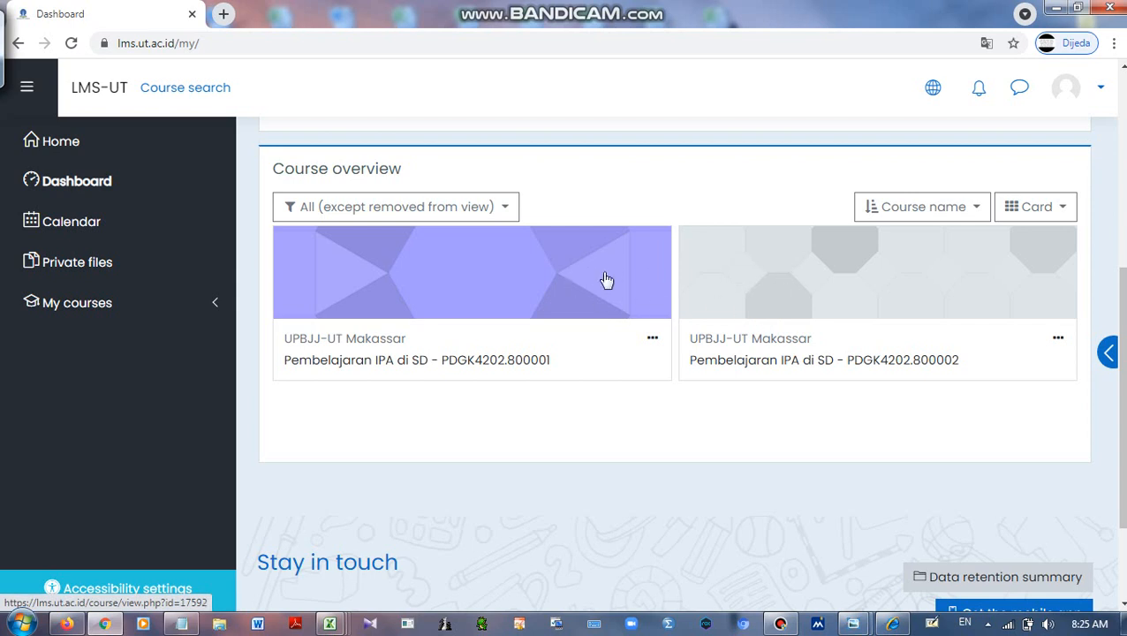
left_click(867, 265)
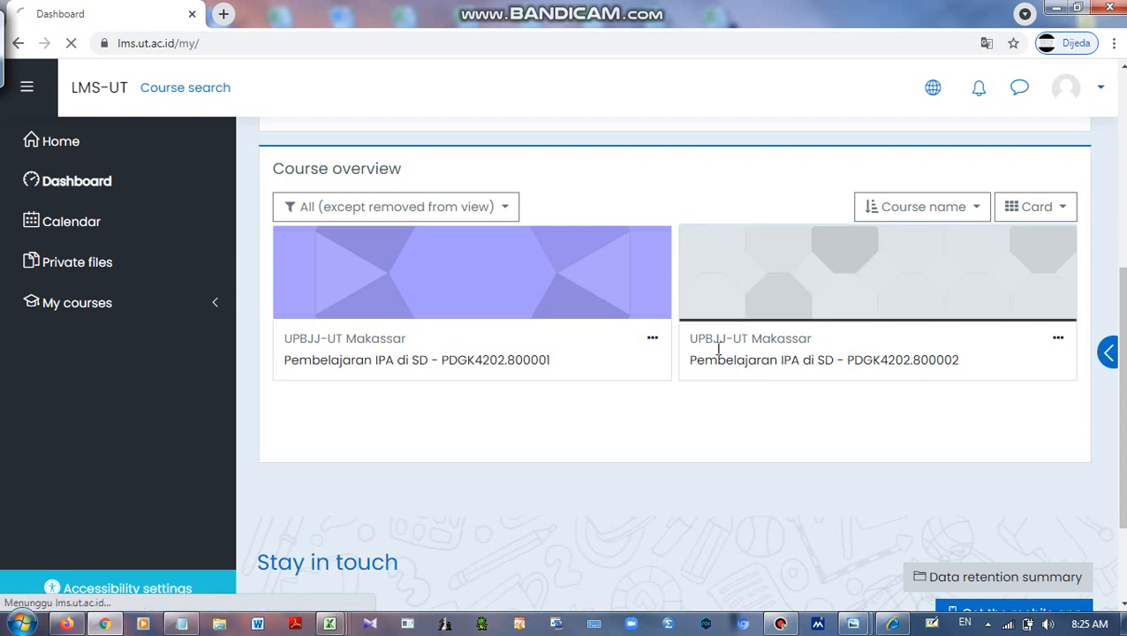
Scroll through the course page to review Sesi 3, then return to the top
scroll(682, 358, "down", 2)
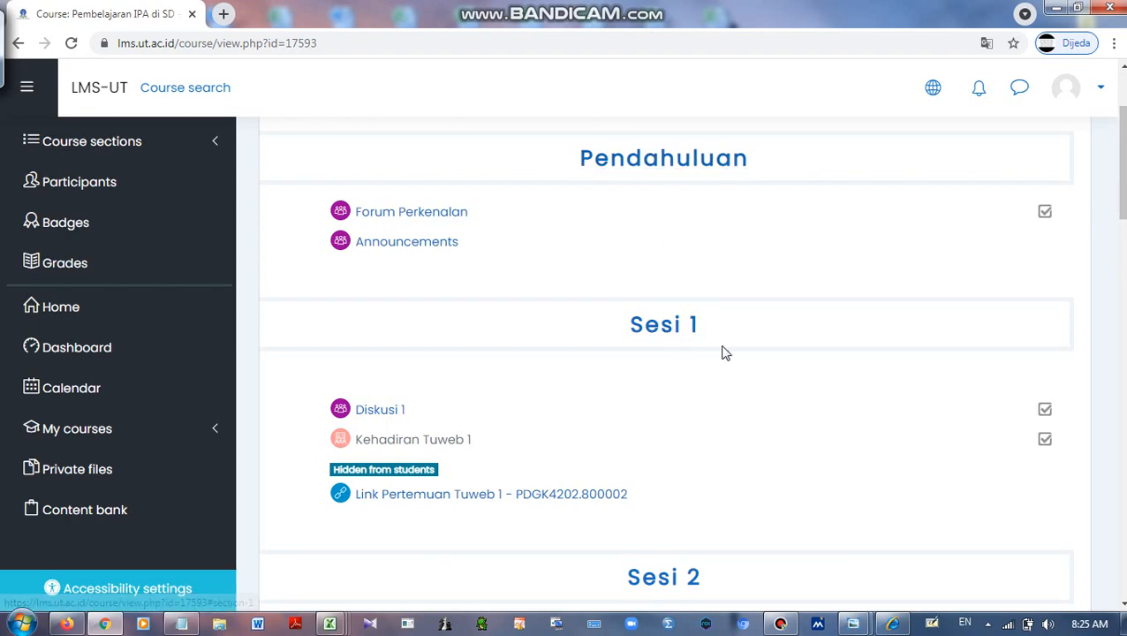
scroll(724, 351, "down", 6)
scroll(740, 391, "down", 11)
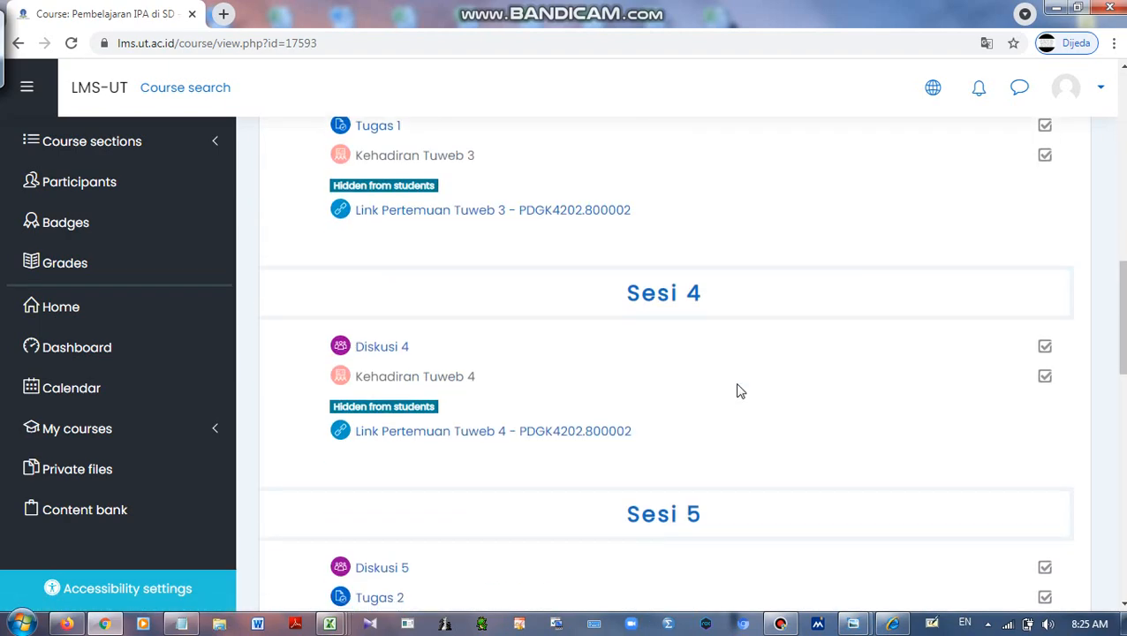
scroll(741, 391, "up", 11)
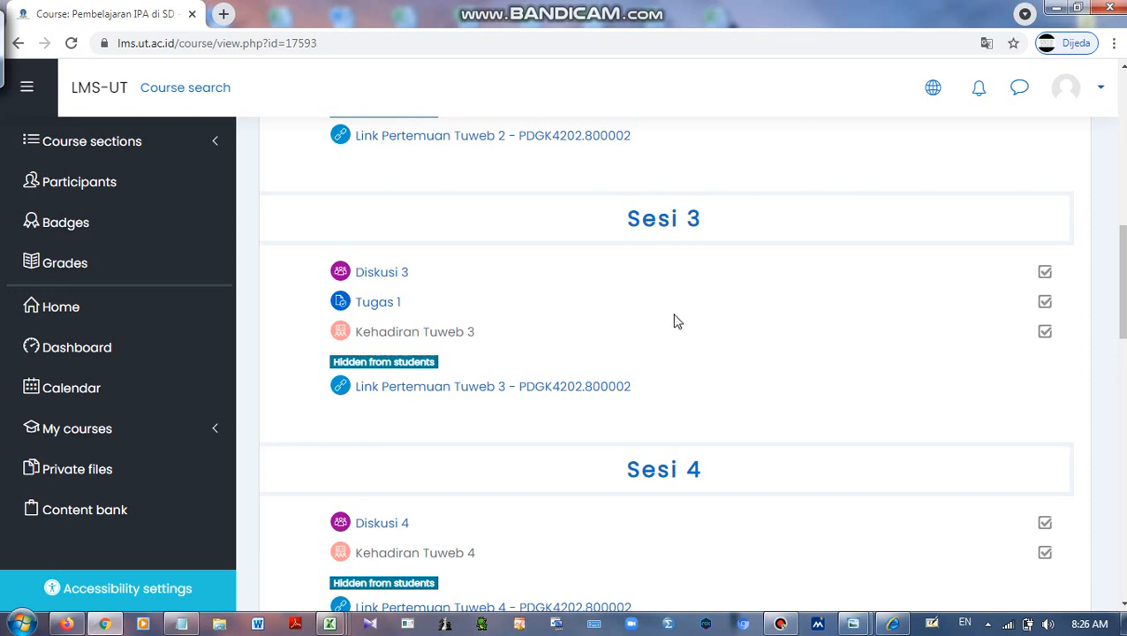
scroll(662, 303, "down", 1)
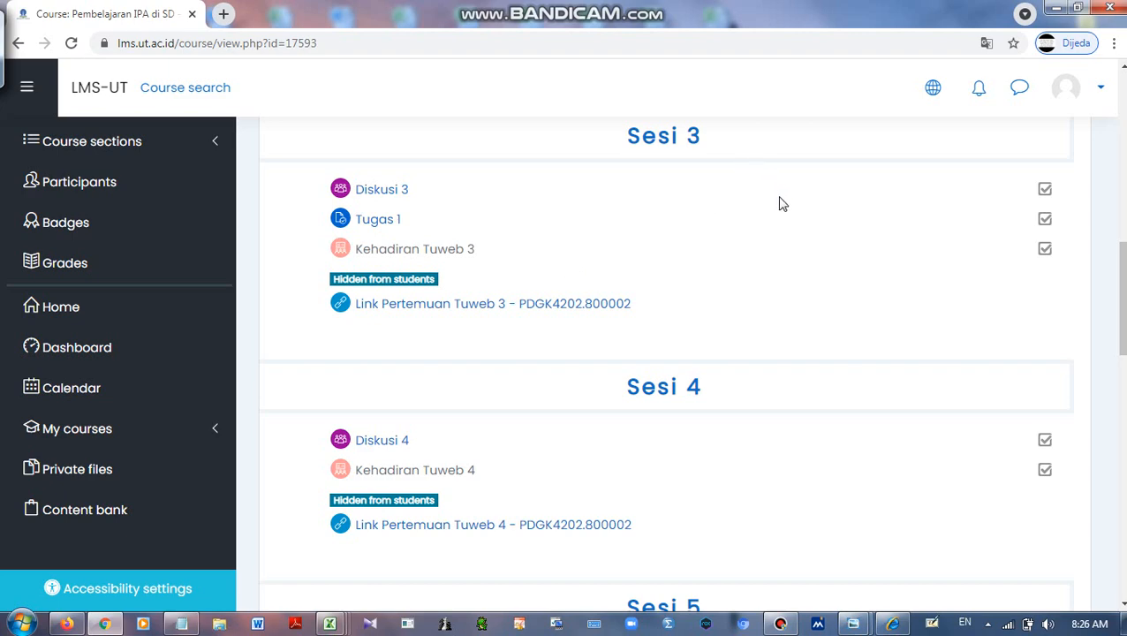
scroll(843, 256, "up", 12)
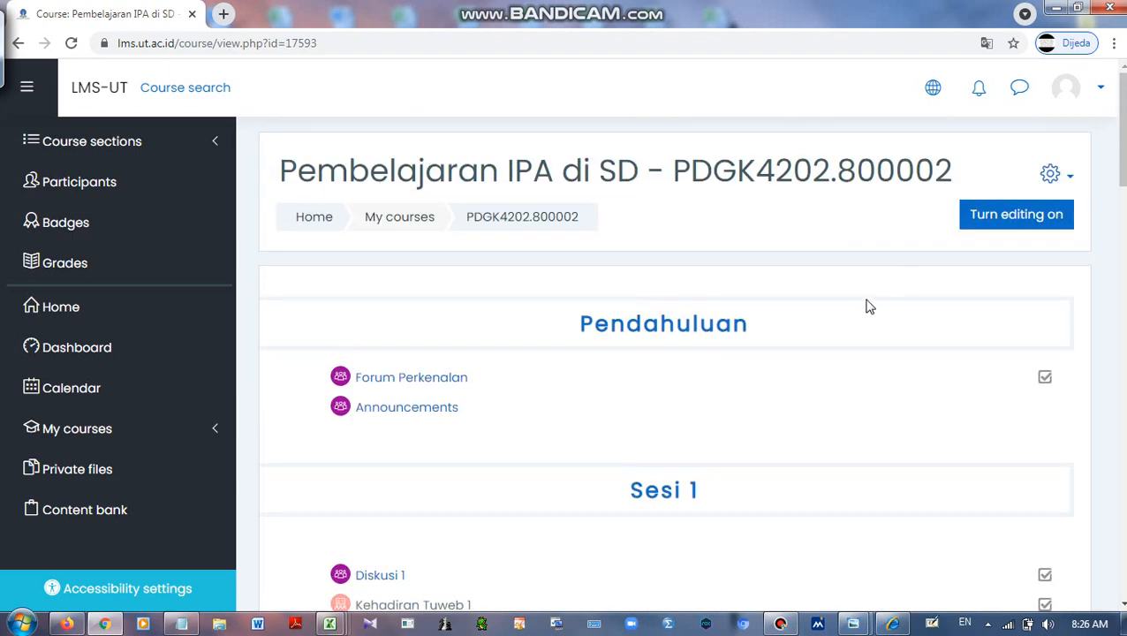
Turn on editing and choose a File resource to add to Sesi 3
left_click(1015, 223)
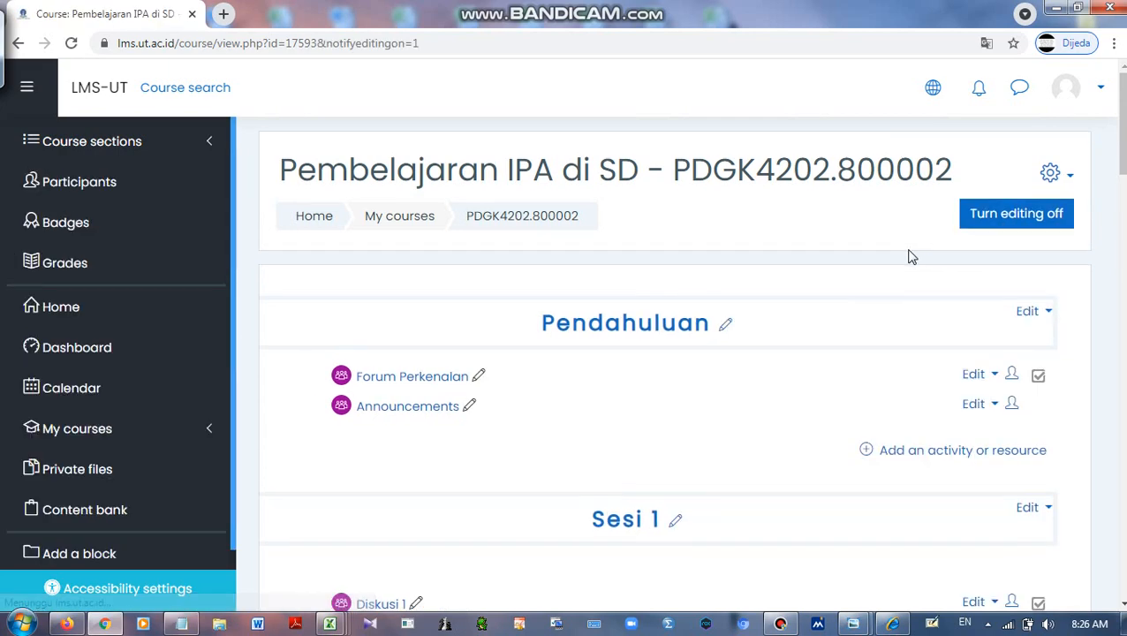
scroll(909, 256, "down", 4)
scroll(911, 257, "down", 7)
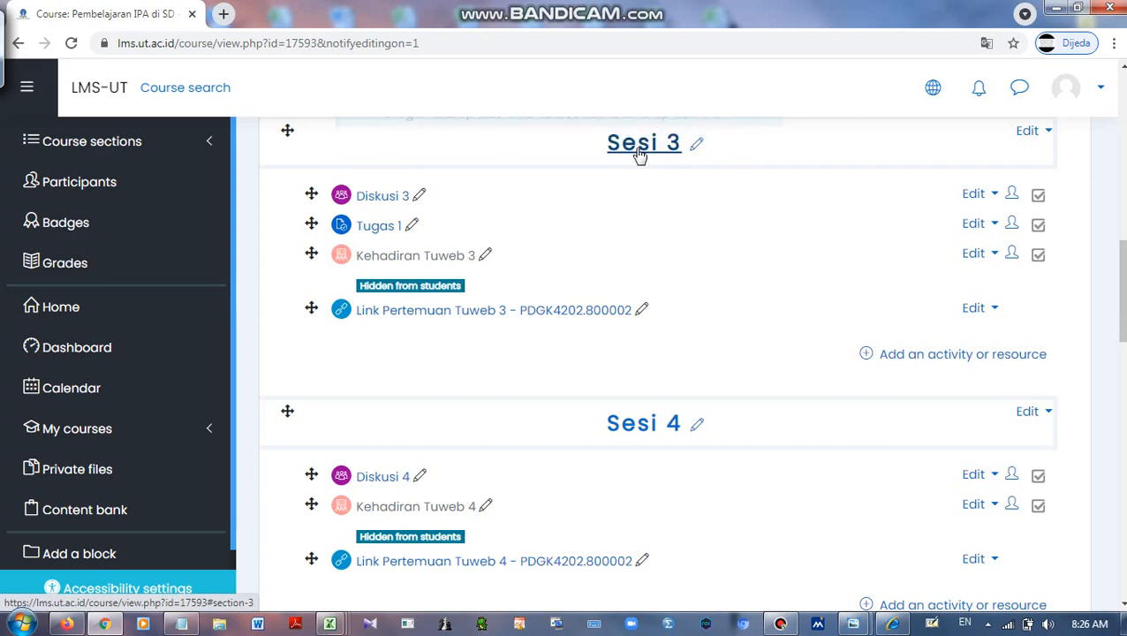
left_click(943, 360)
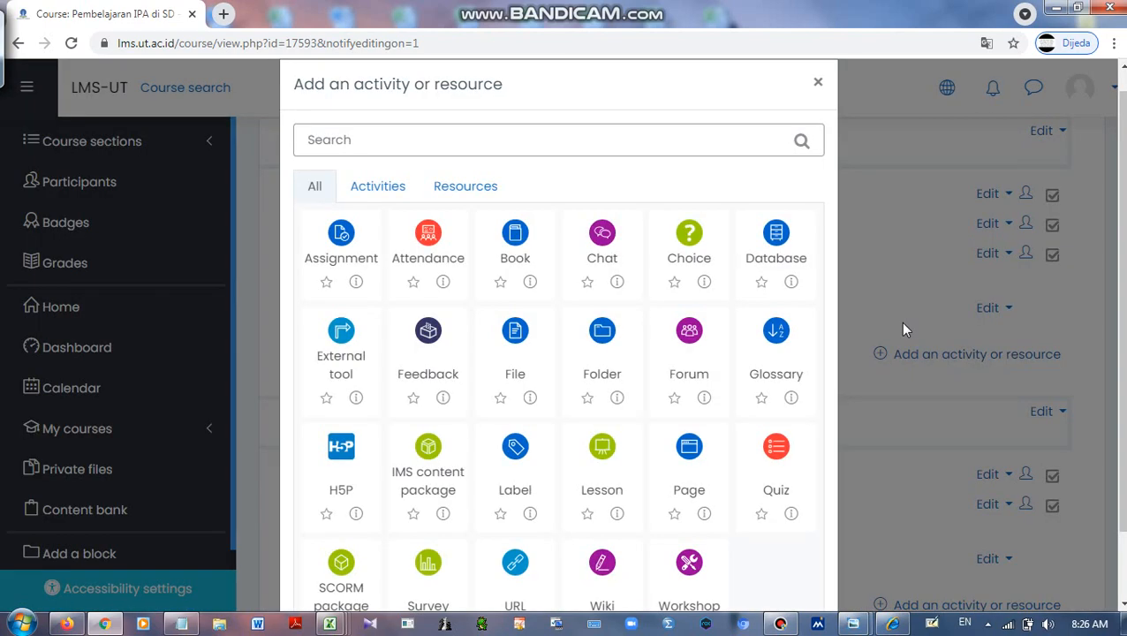
left_click(455, 196)
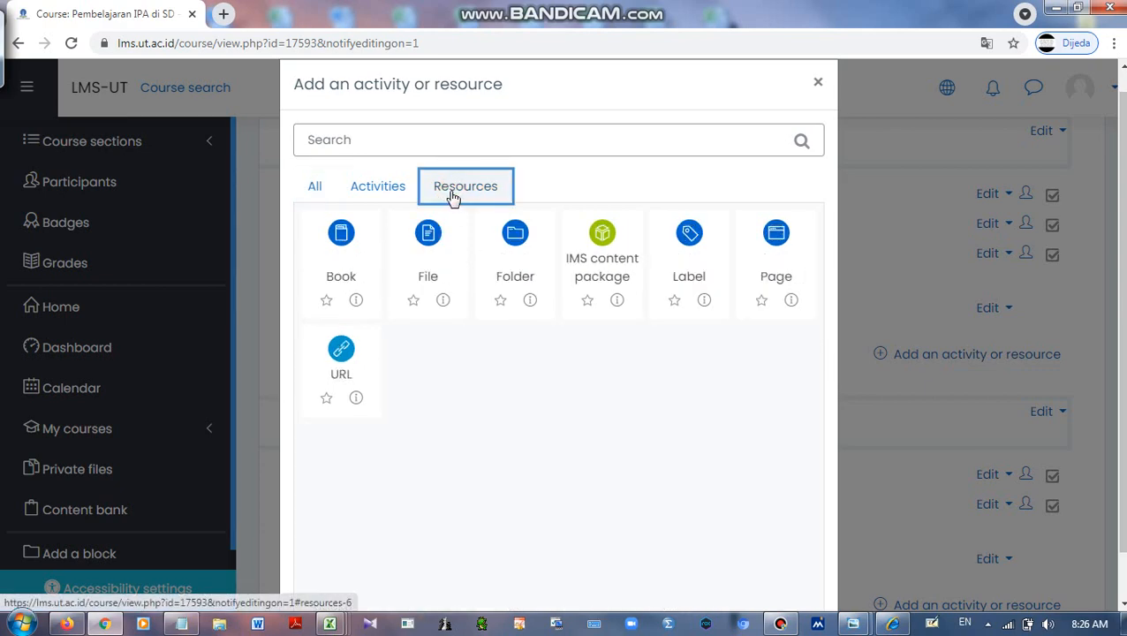
left_click(432, 267)
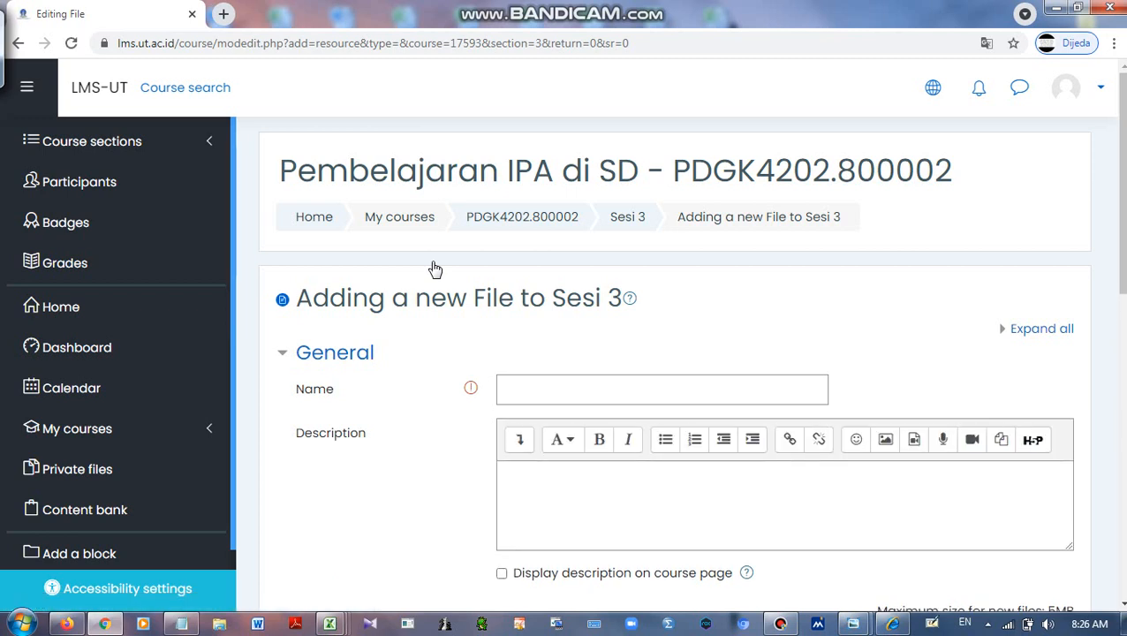
Name the resource 'materi 3' and open the File picker to attach its file
left_click(522, 395)
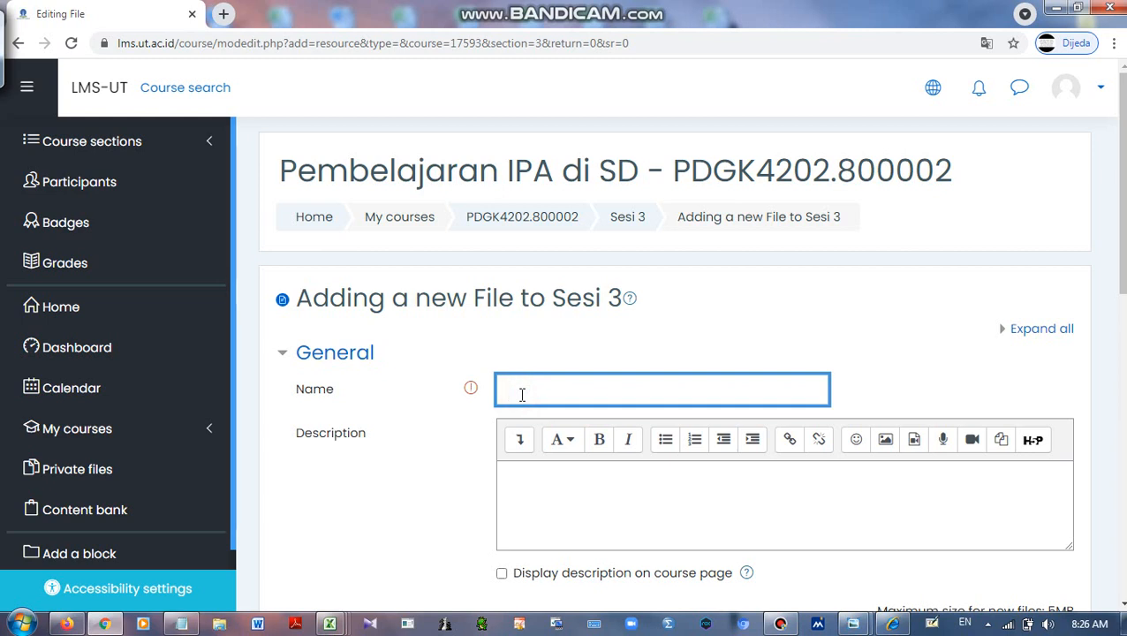
type("materi 3")
scroll(523, 393, "down", 1)
scroll(564, 371, "down", 1)
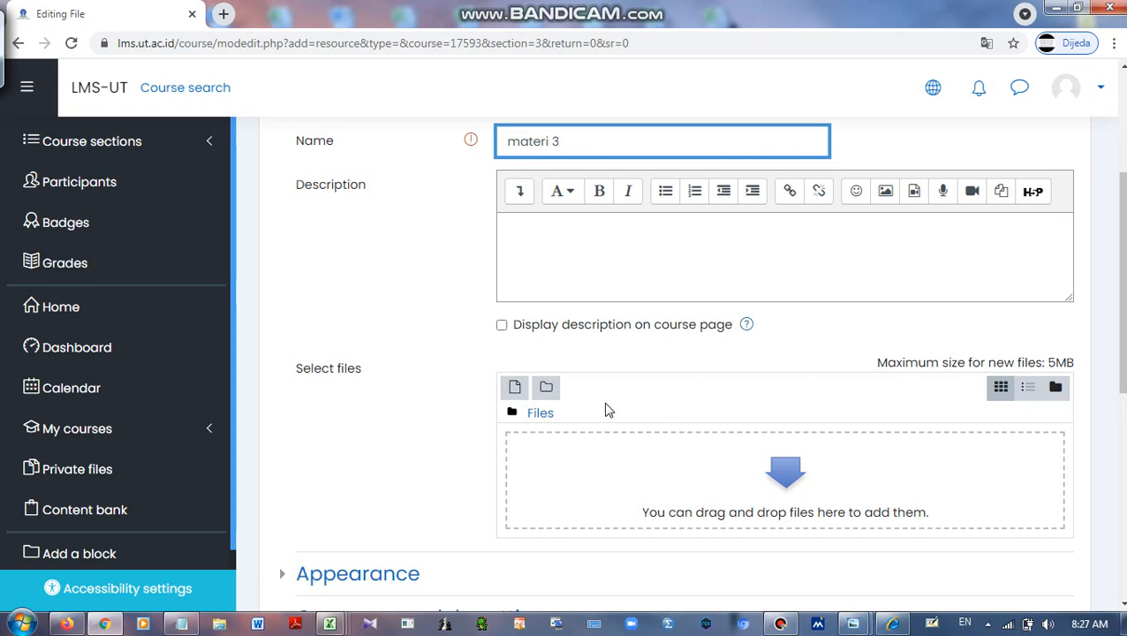
left_click(514, 389)
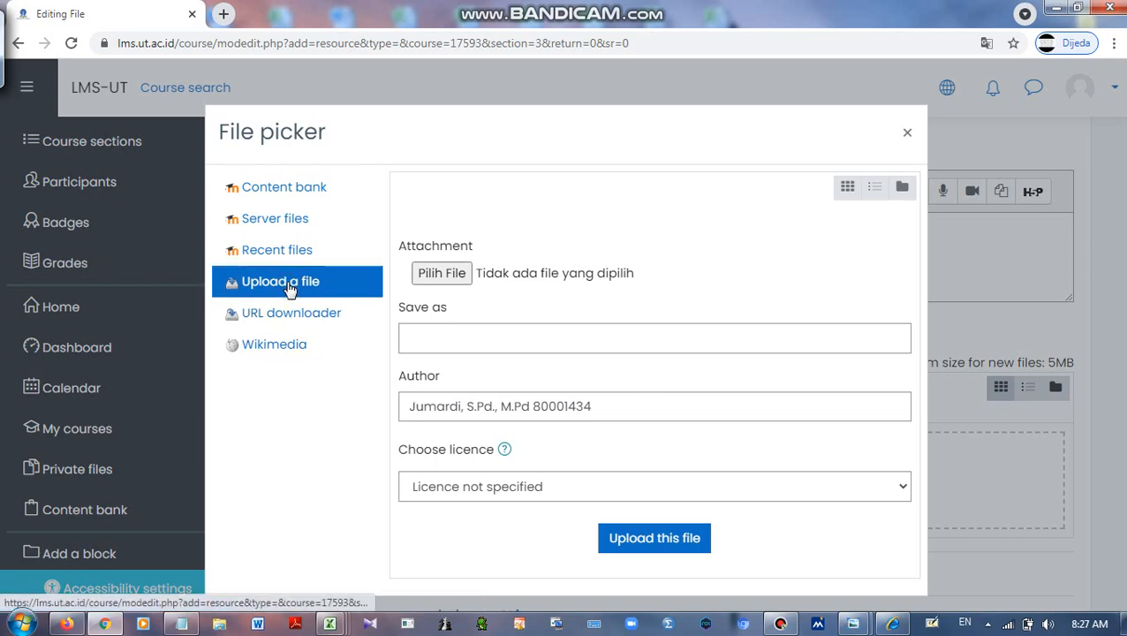
Upload the Word document '9. ANALISIS H…' from Downloads into the resource
left_click(448, 283)
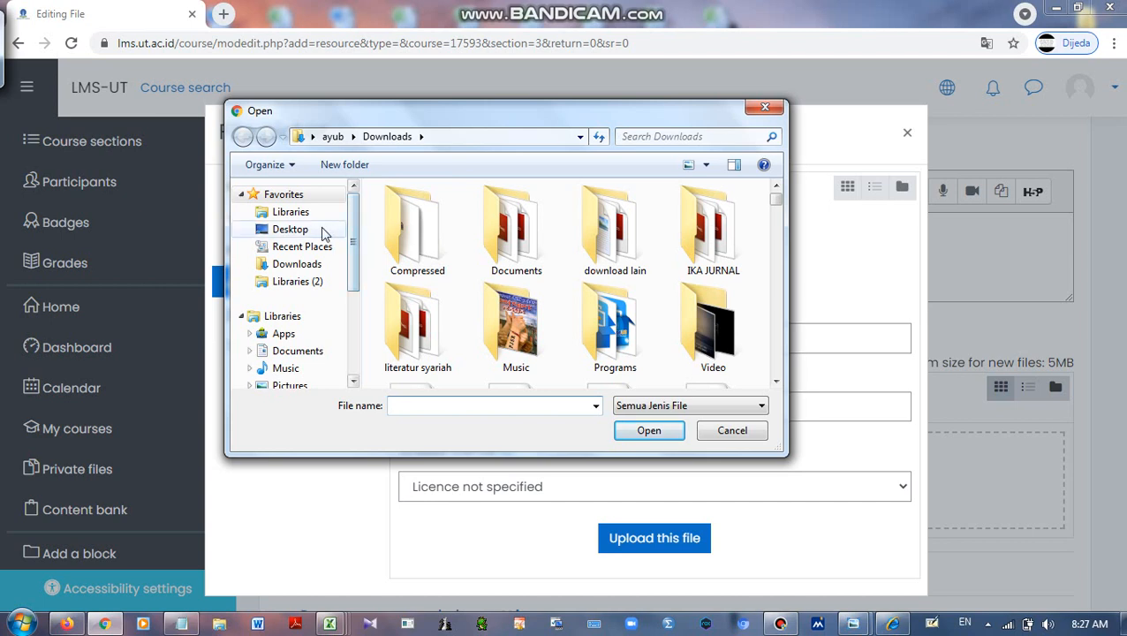
left_click(283, 264)
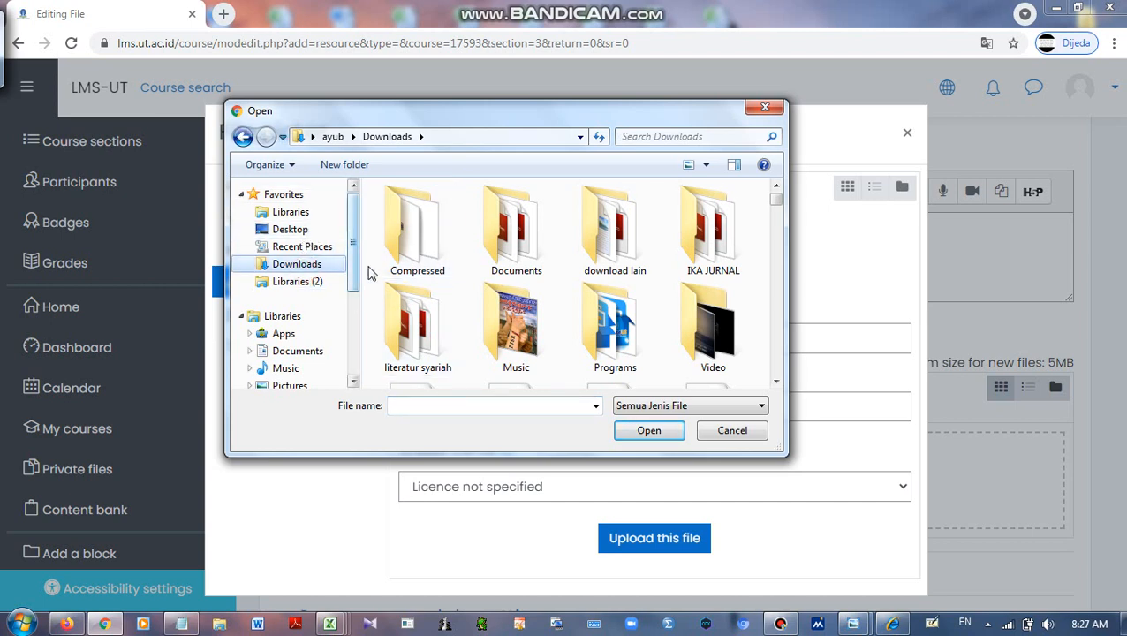
scroll(433, 259, "down", 3)
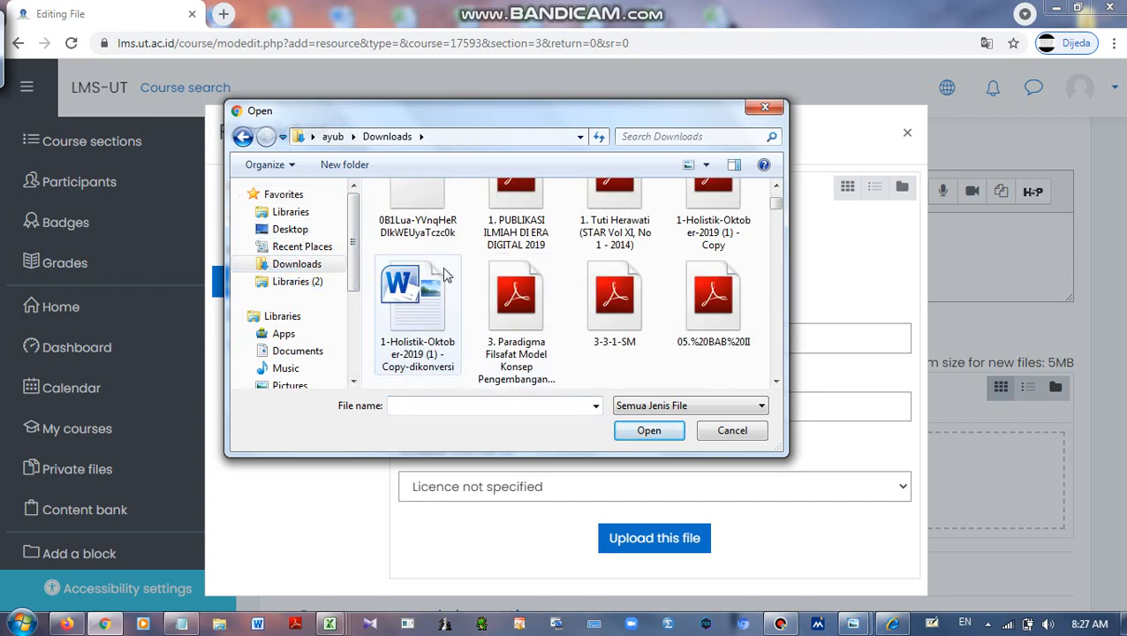
scroll(446, 318, "down", 3)
left_click(435, 317)
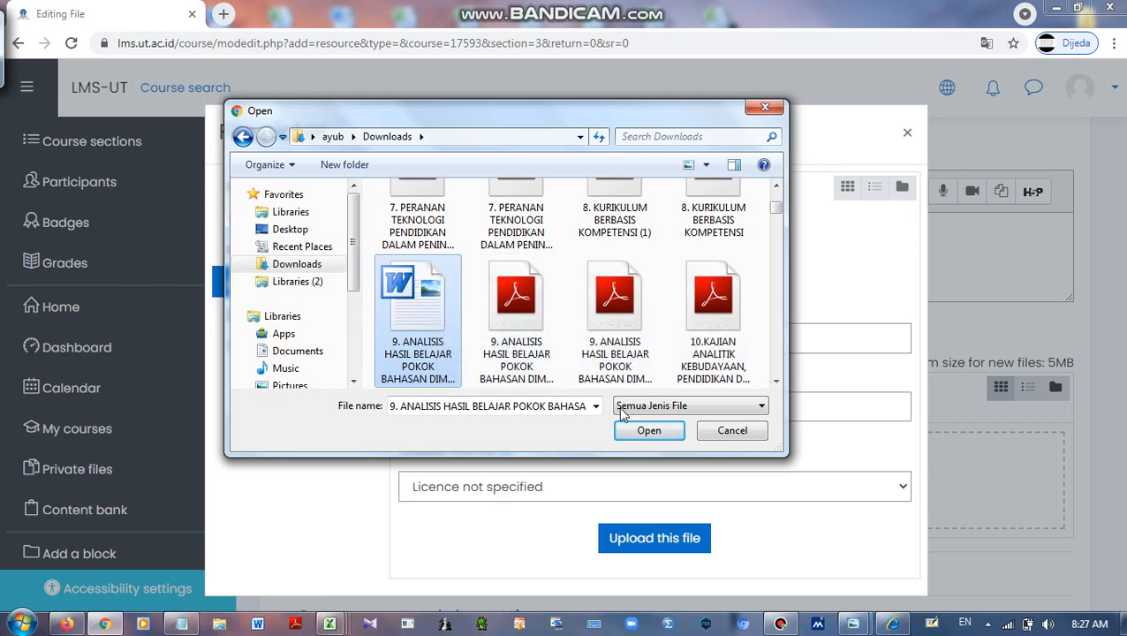
left_click(644, 430)
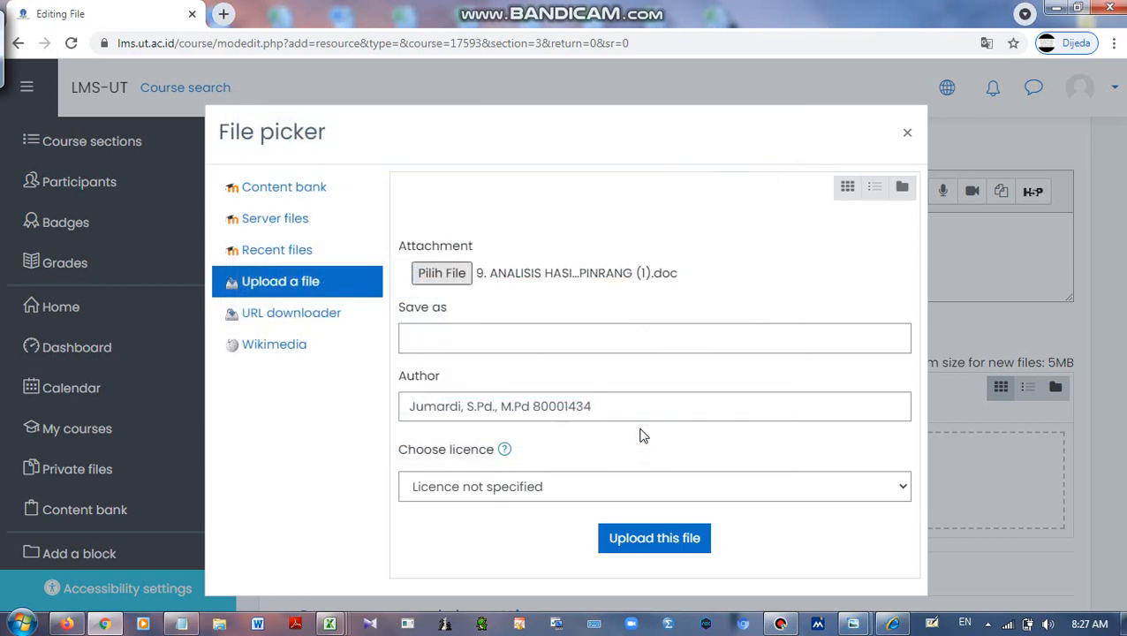
left_click(676, 546)
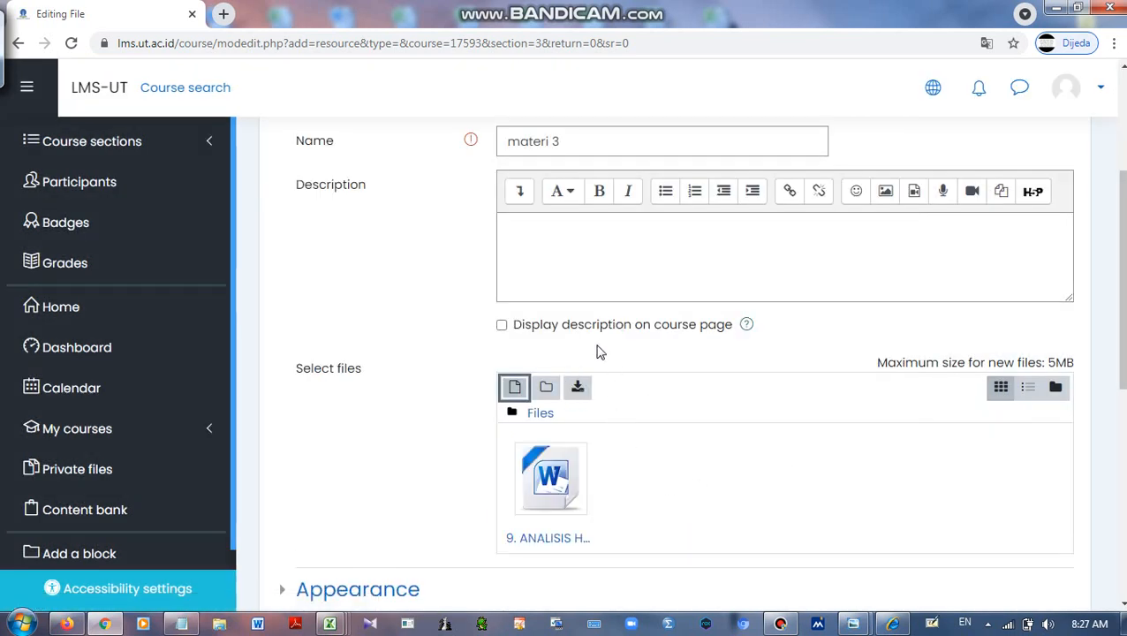
Save the materi 3 resource and return to the course page
scroll(598, 353, "down", 2)
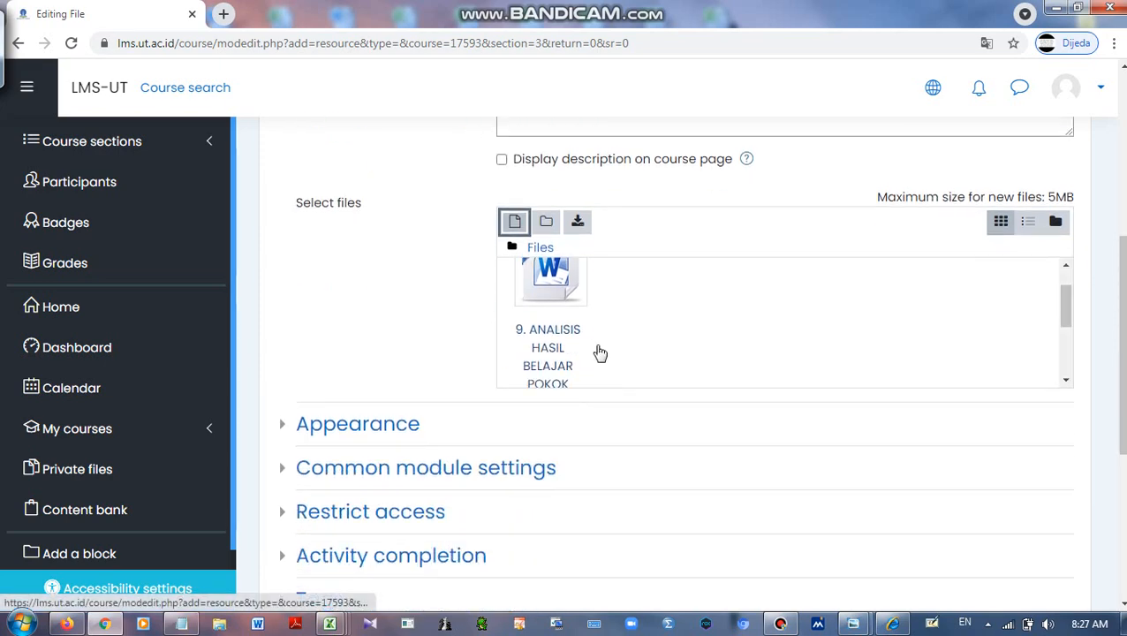
scroll(598, 353, "down", 2)
scroll(597, 352, "down", 4)
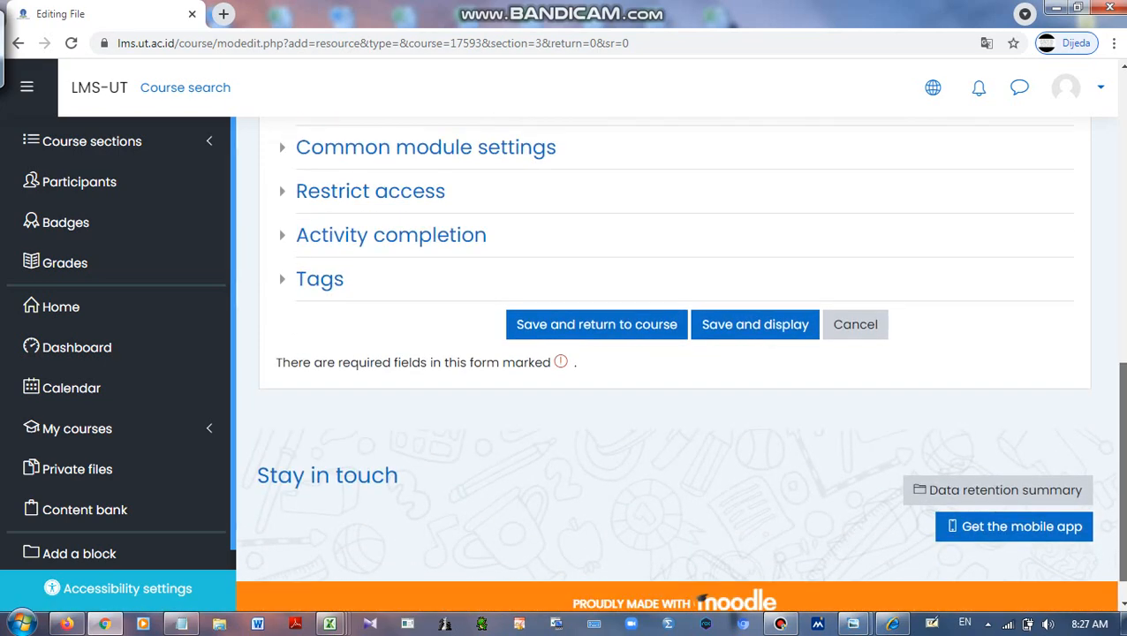
left_click(569, 341)
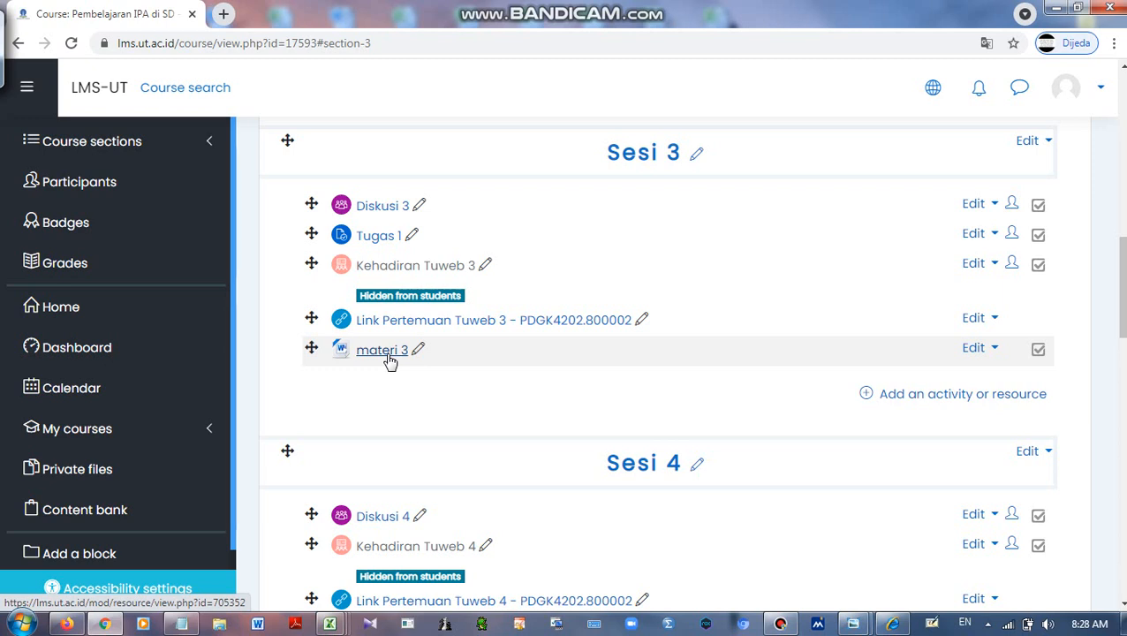
scroll(604, 339, "up", 1)
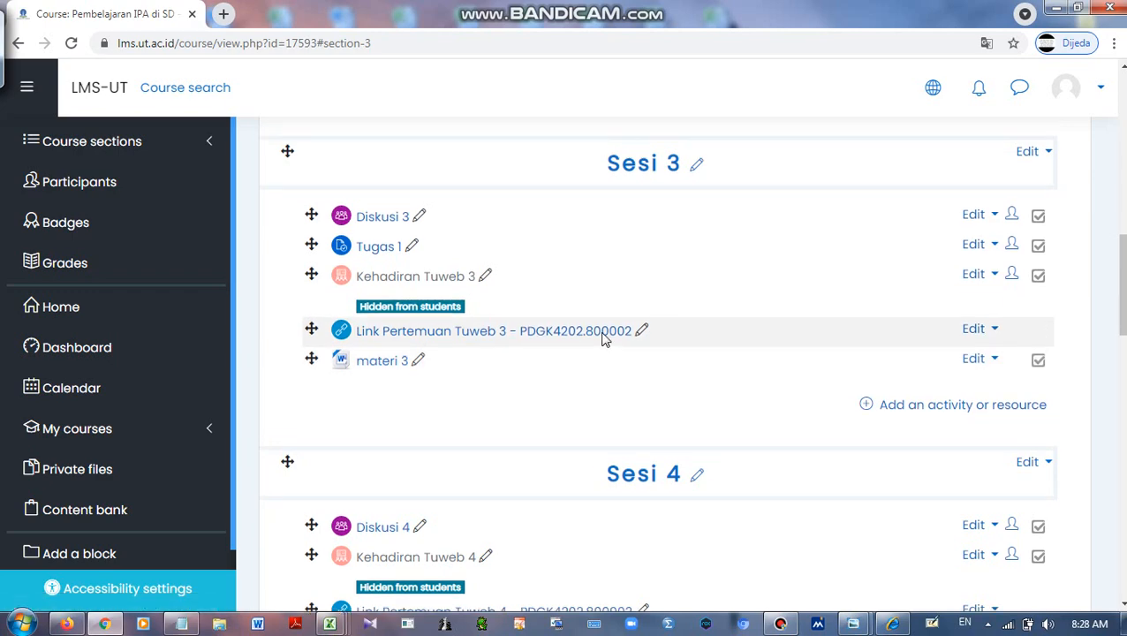
scroll(605, 339, "up", 10)
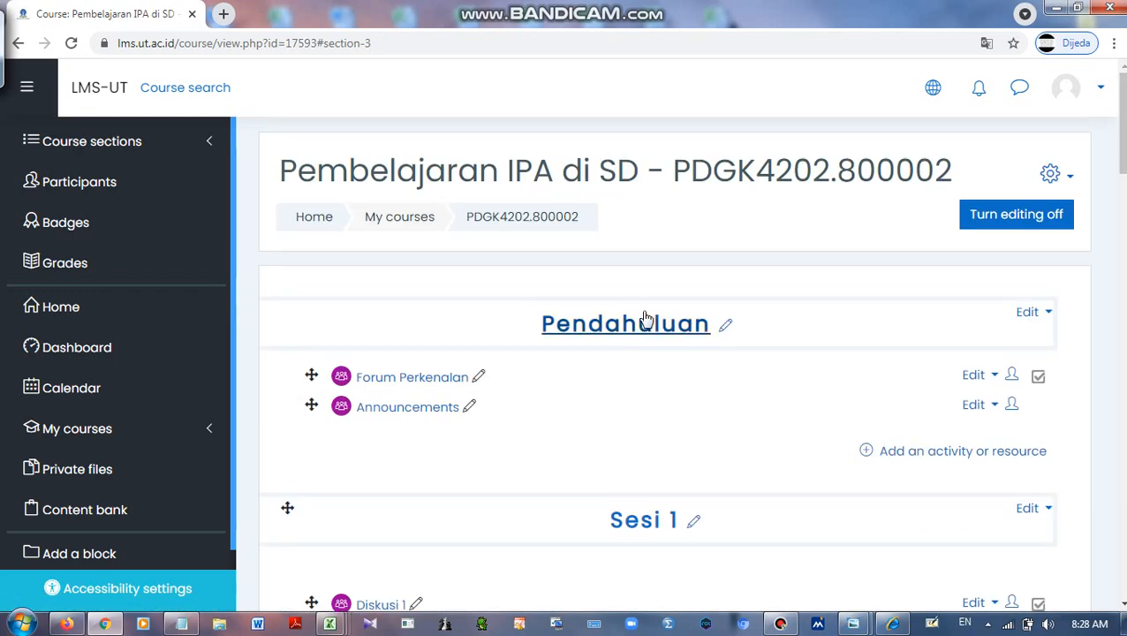
Turn editing off and scroll down to materi 3 under Sesi 3
left_click(1007, 223)
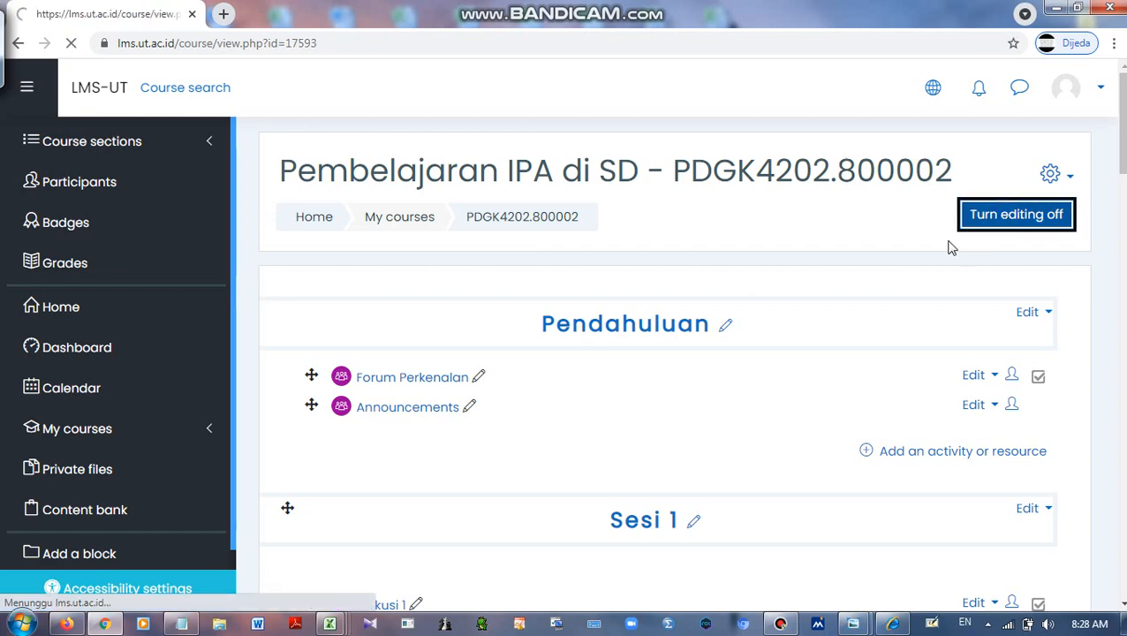
scroll(870, 264, "down", 10)
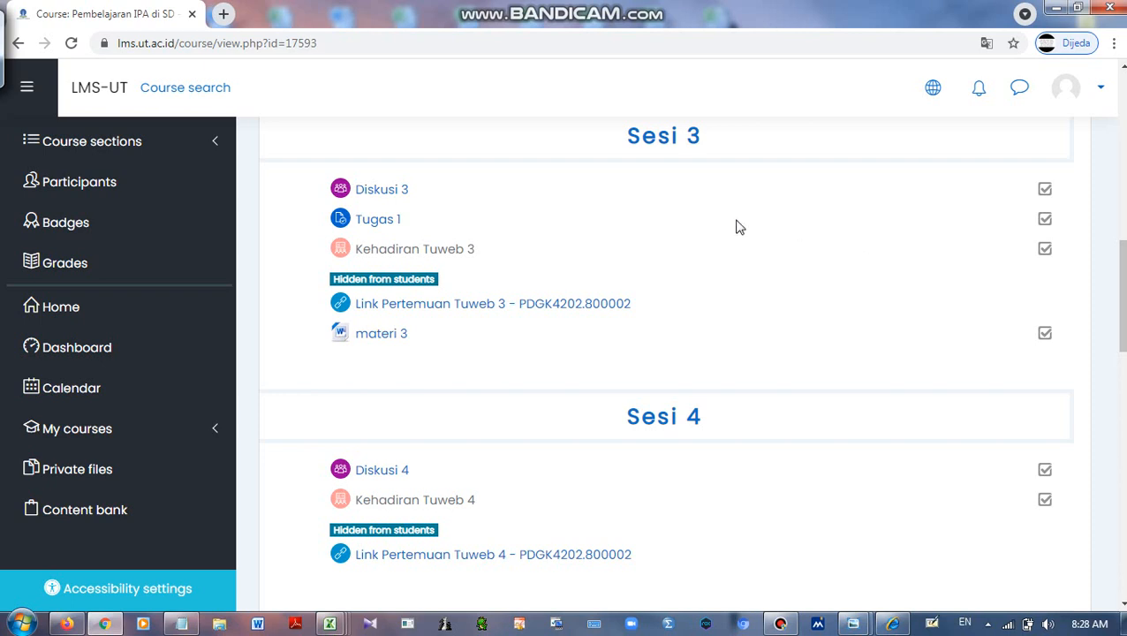
Open the Diskusi 3 forum's settings for editing
left_click(375, 193)
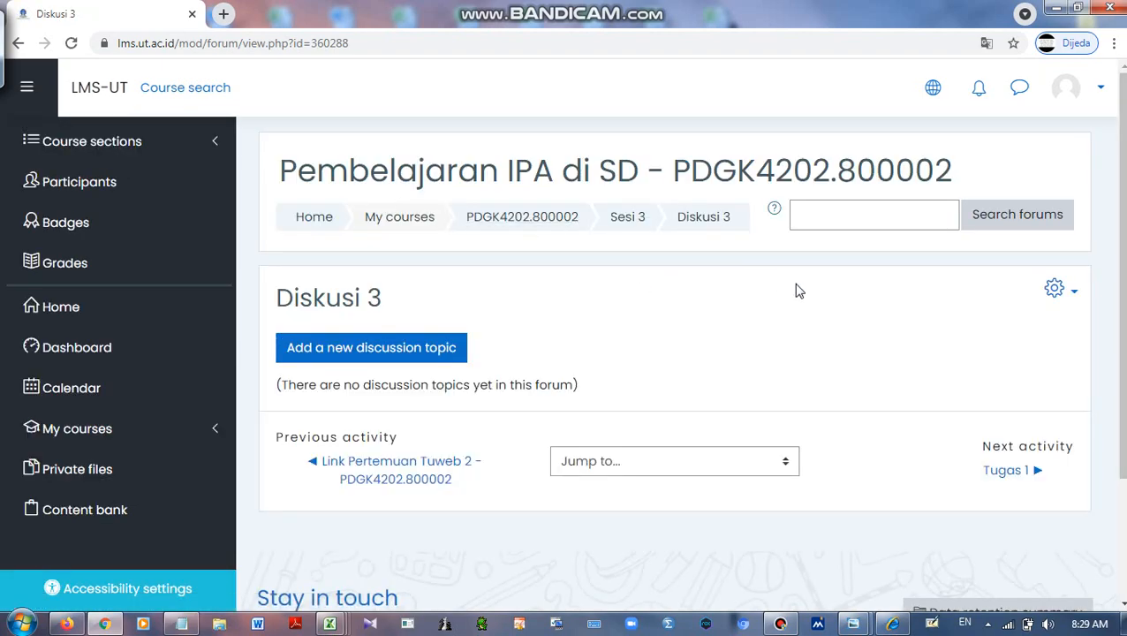
left_click(1056, 292)
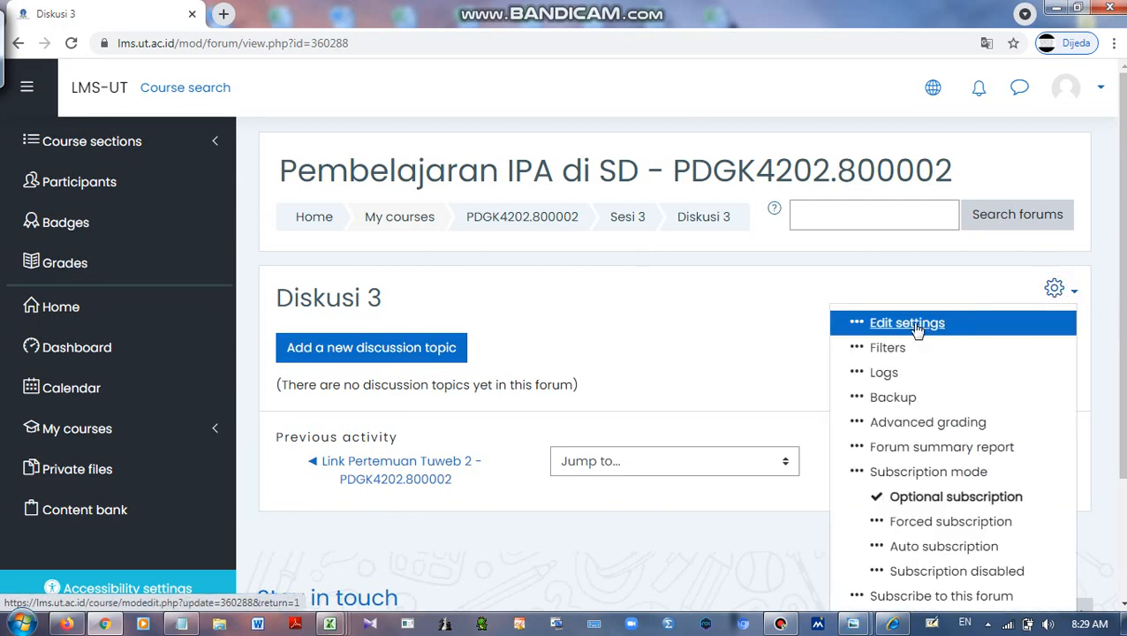
left_click(910, 323)
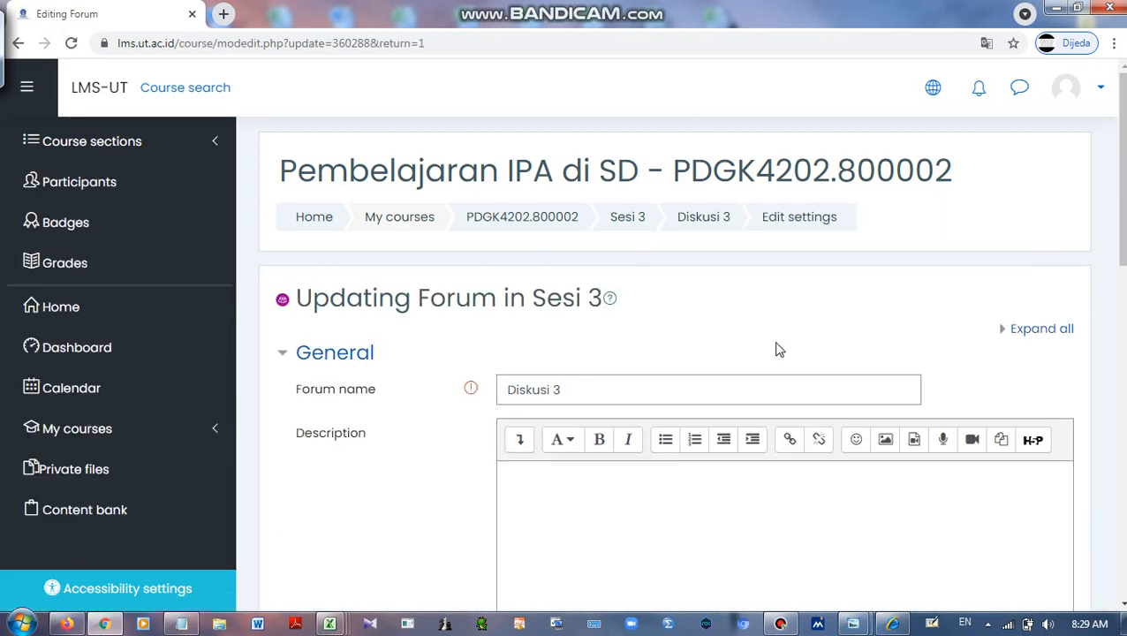
scroll(777, 345, "down", 1)
scroll(729, 307, "down", 2)
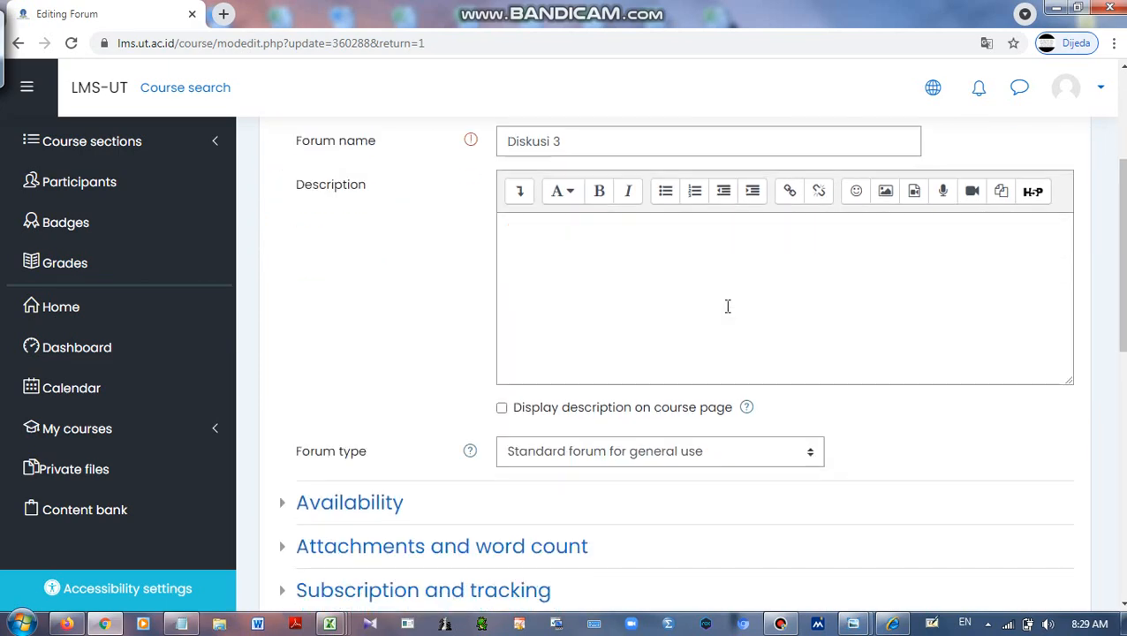
scroll(712, 279, "down", 3)
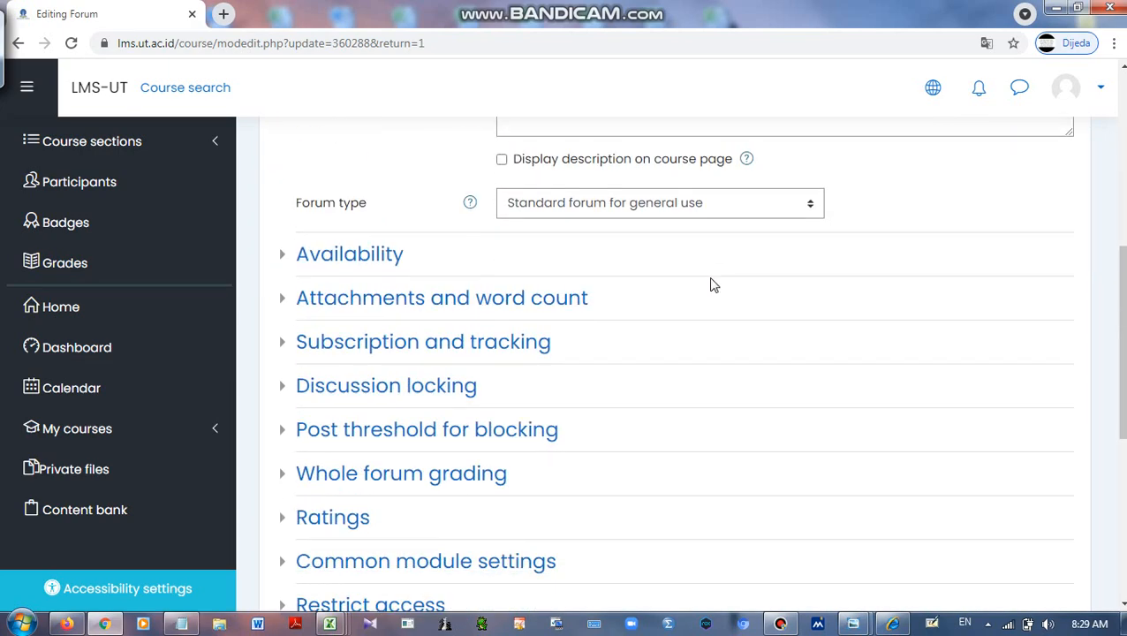
scroll(713, 285, "down", 2)
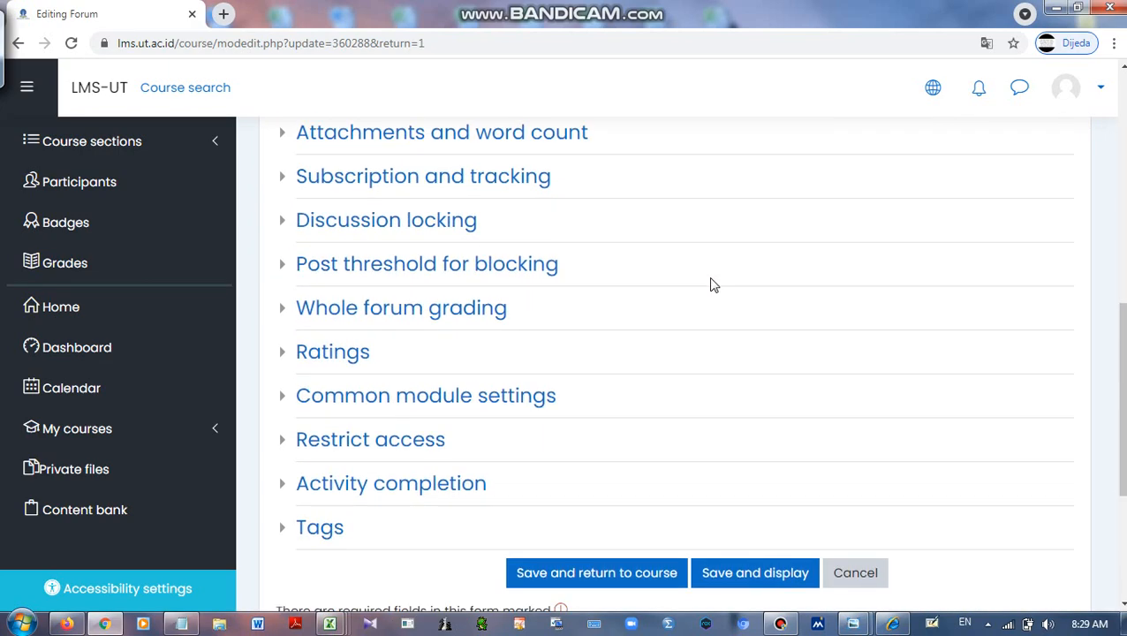
Set the forum's rating aggregate type to Maximum rating
left_click(328, 358)
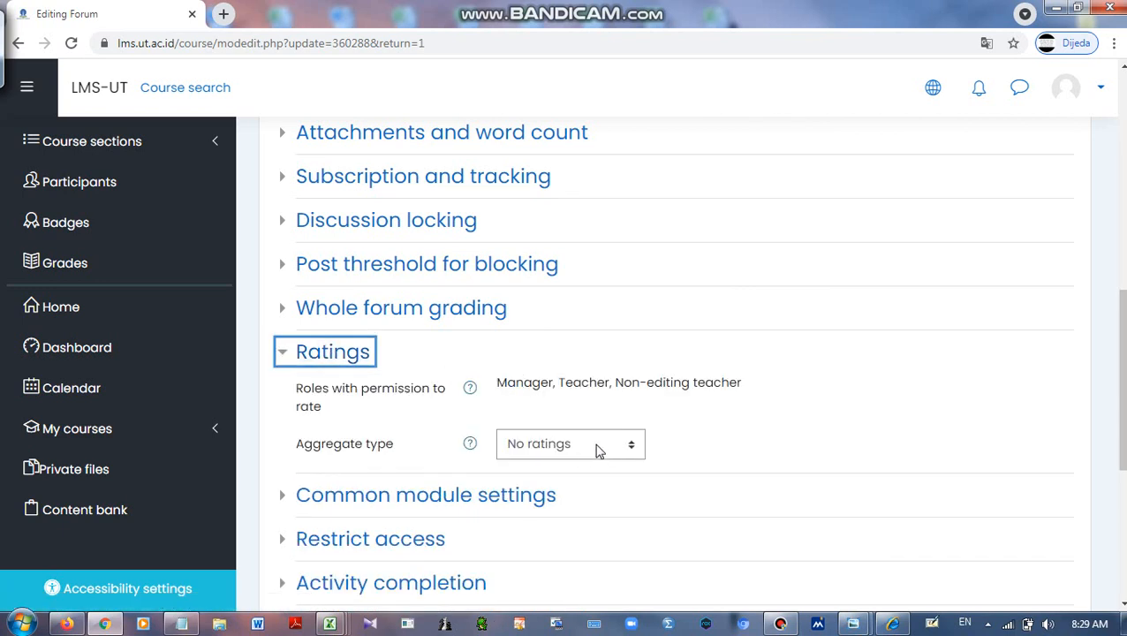
scroll(588, 450, "down", 1)
left_click(578, 364)
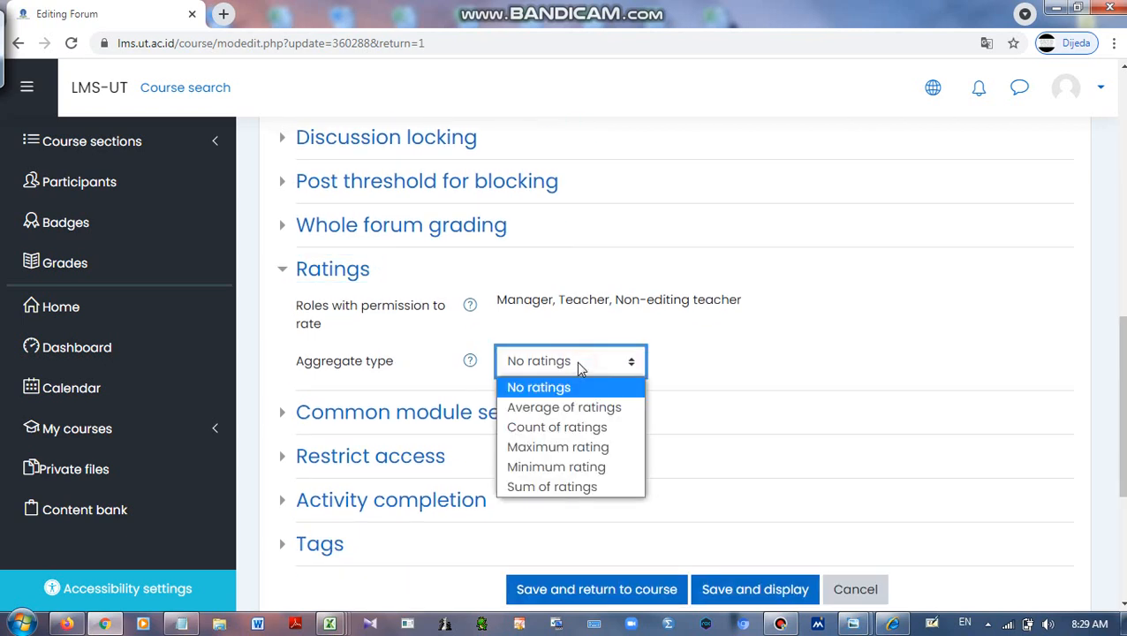
left_click(564, 449)
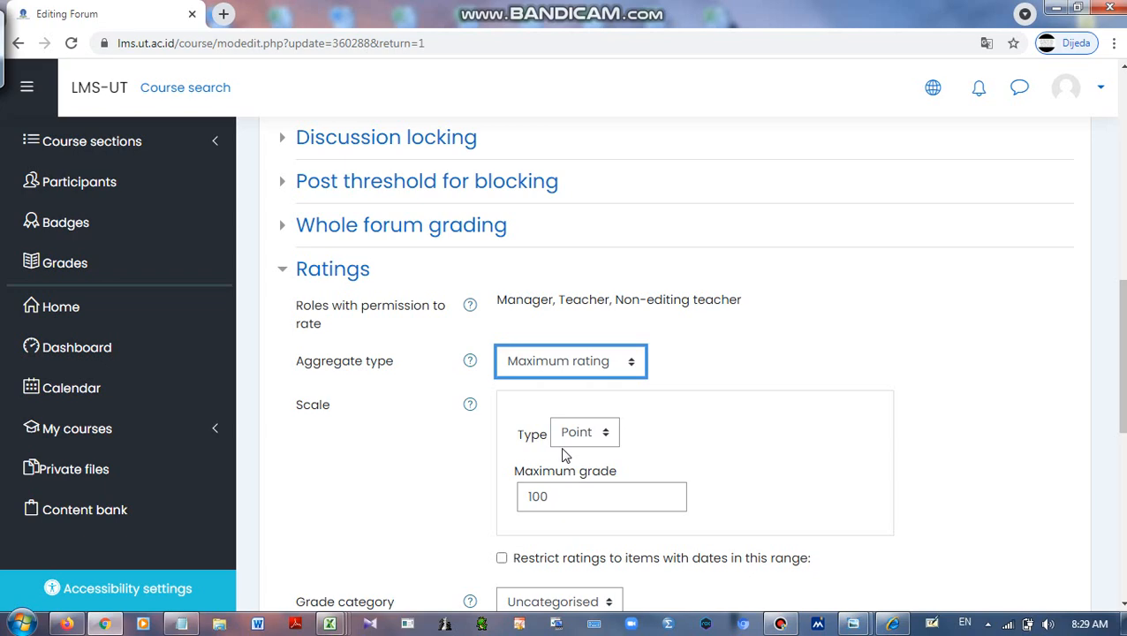
scroll(589, 380, "down", 2)
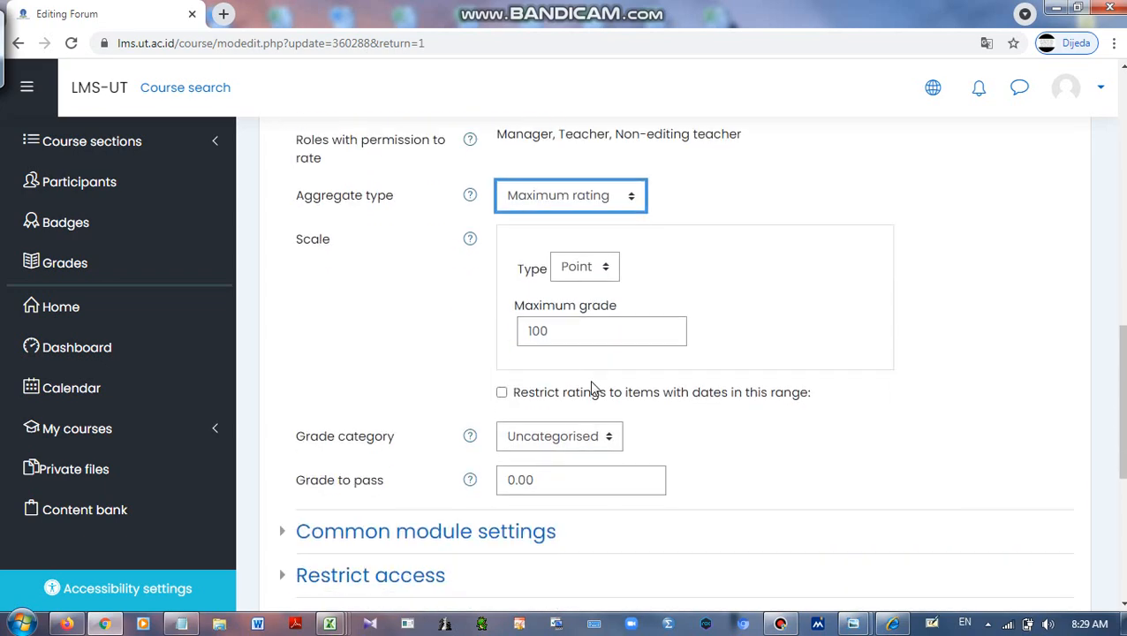
scroll(613, 309, "down", 5)
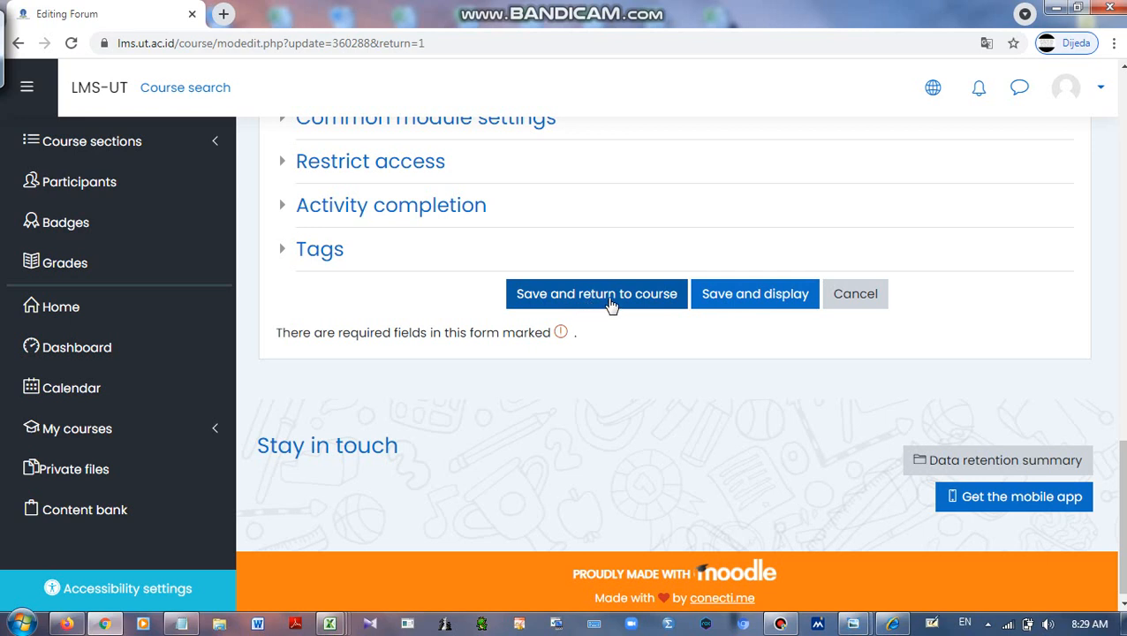
Save the forum settings and start a new discussion topic in Diskusi 3
left_click(609, 303)
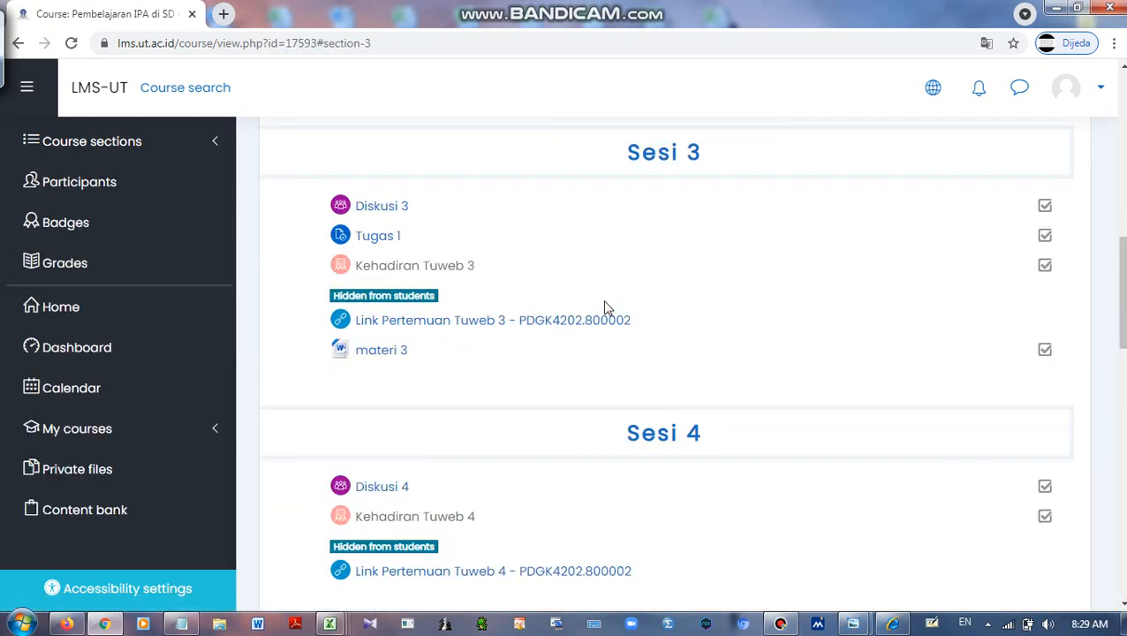
left_click(384, 212)
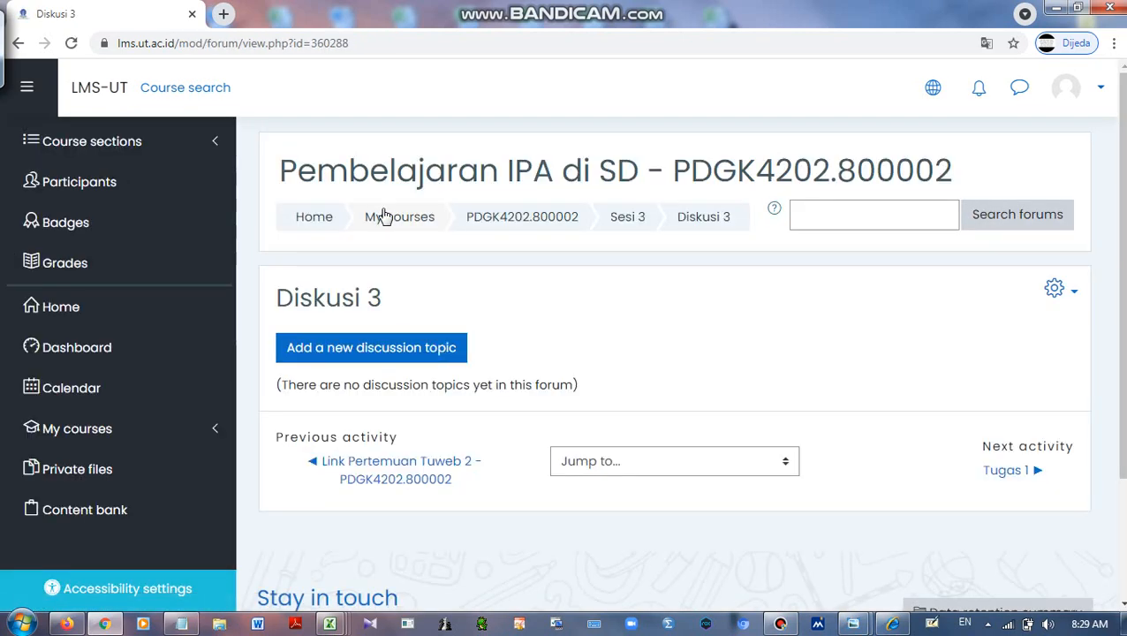
left_click(378, 355)
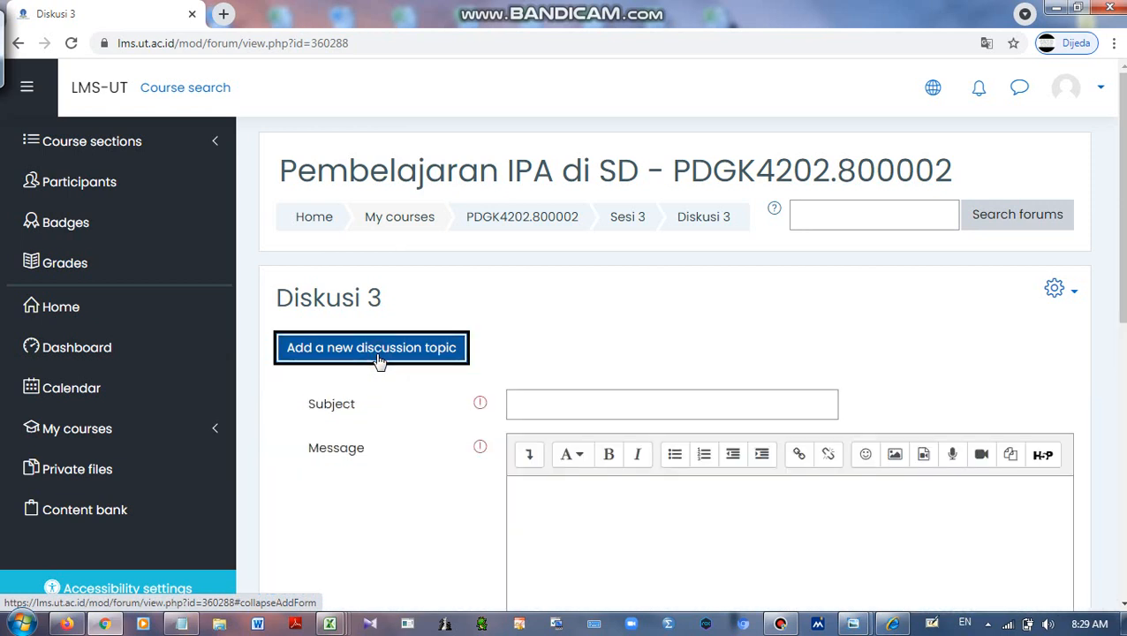
Write the topic with subject 'keuangan' and message 'bagaimana pendapat anda tentang ...', then post it
scroll(534, 377, "down", 1)
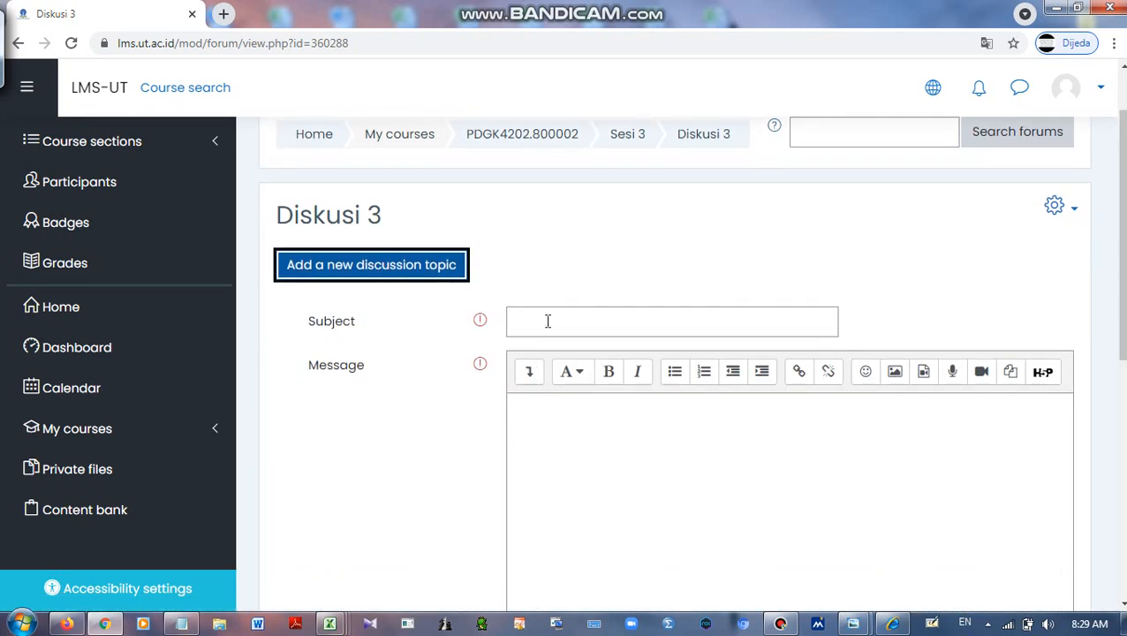
left_click(548, 324)
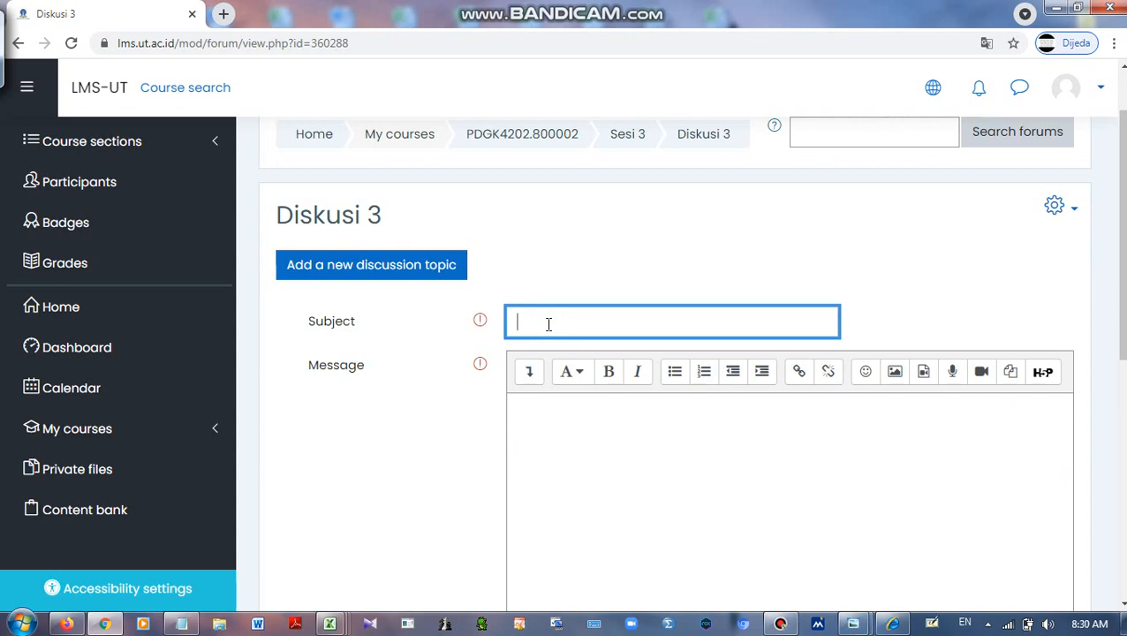
type("keung")
type("angan")
left_click(618, 453)
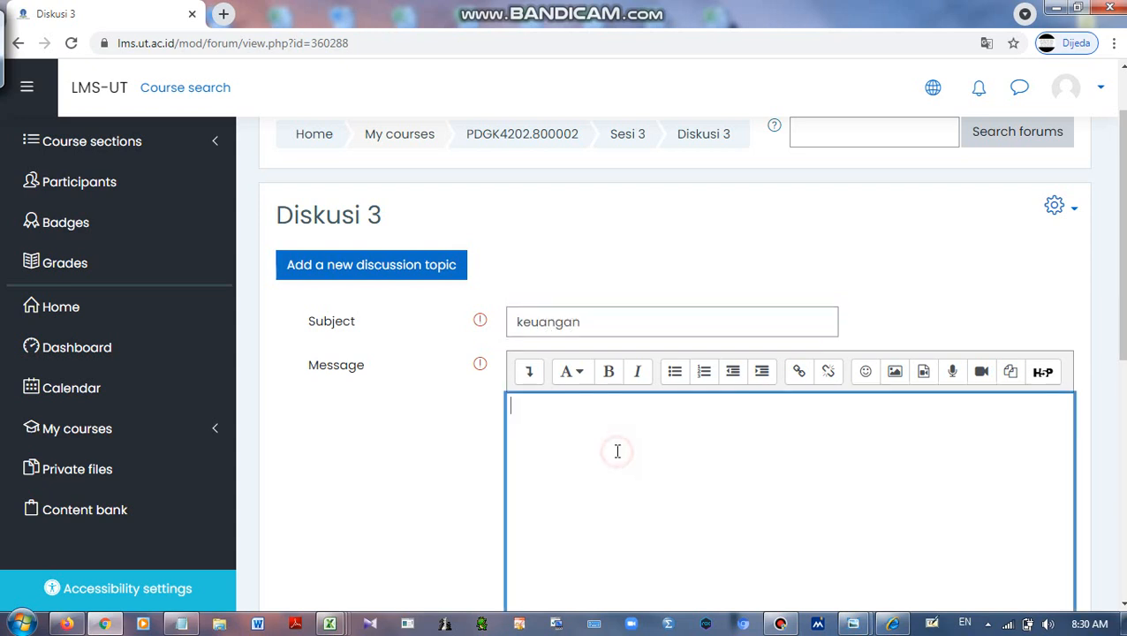
scroll(674, 425, "down", 2)
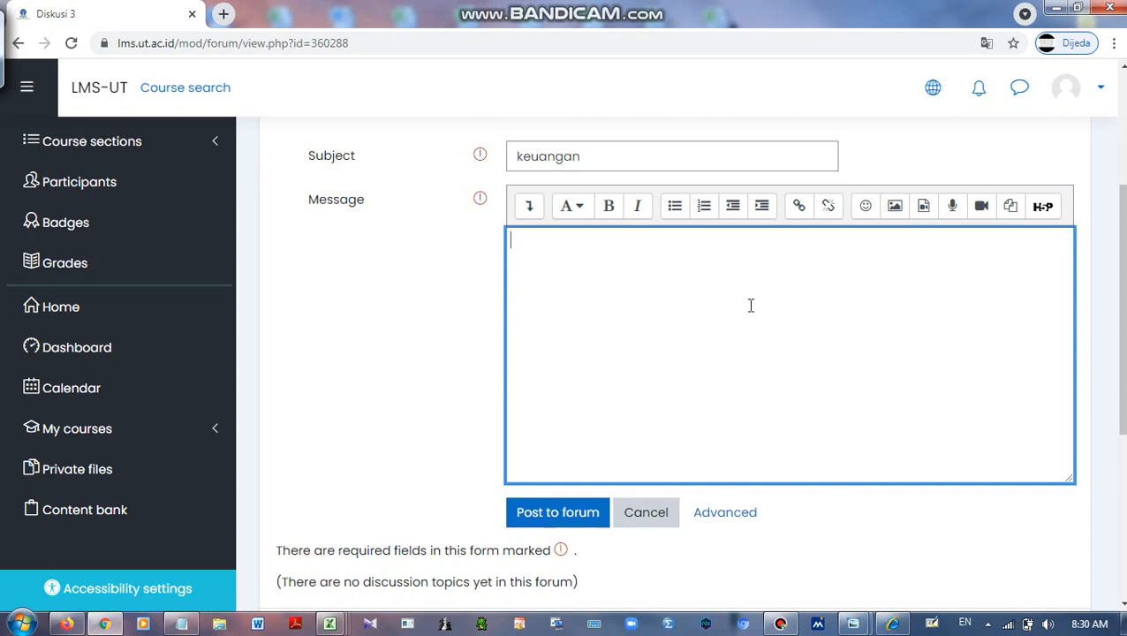
type("bagaimana pendapa")
type("t anda tentang ")
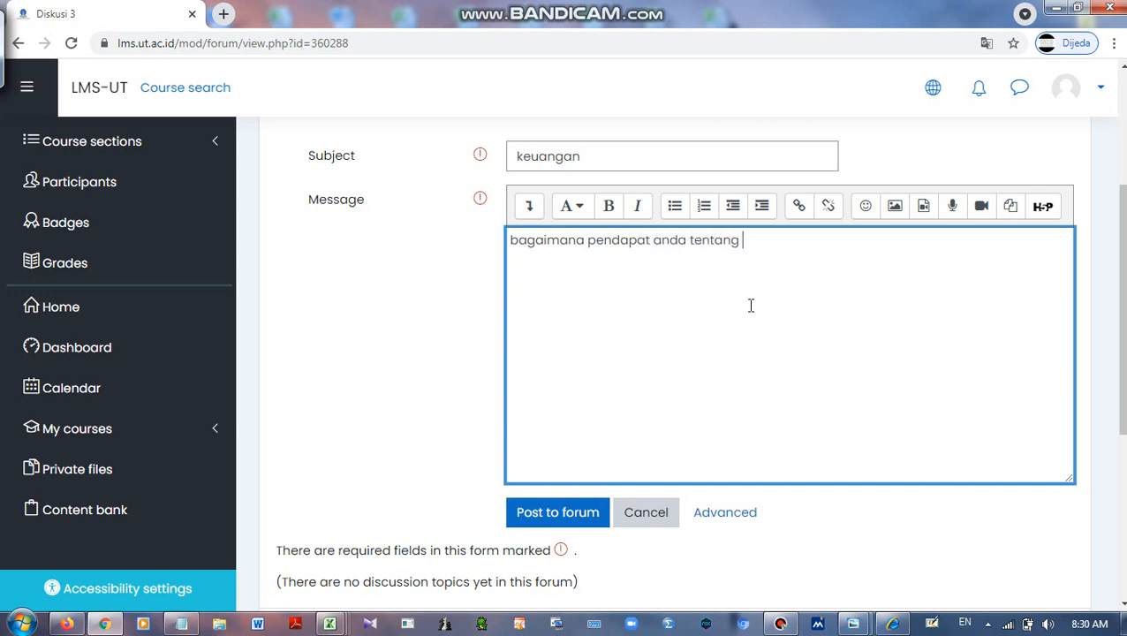
type("...")
left_click(562, 517)
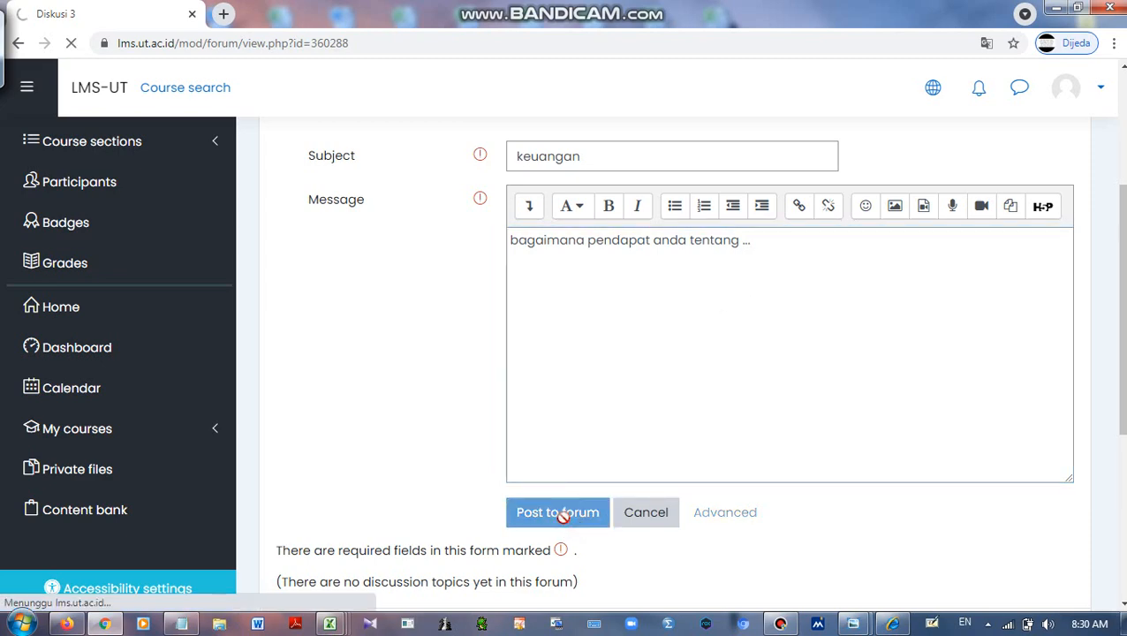
Review the posted keuangan topic, then go back to the Sesi 3 course section
scroll(600, 415, "down", 2)
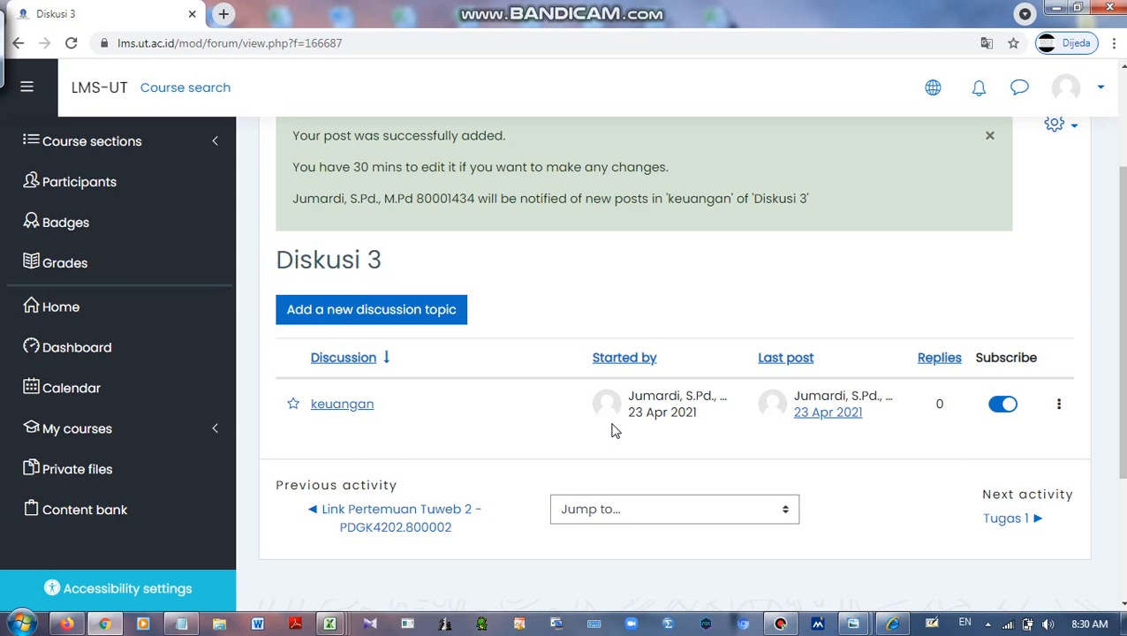
scroll(616, 431, "up", 3)
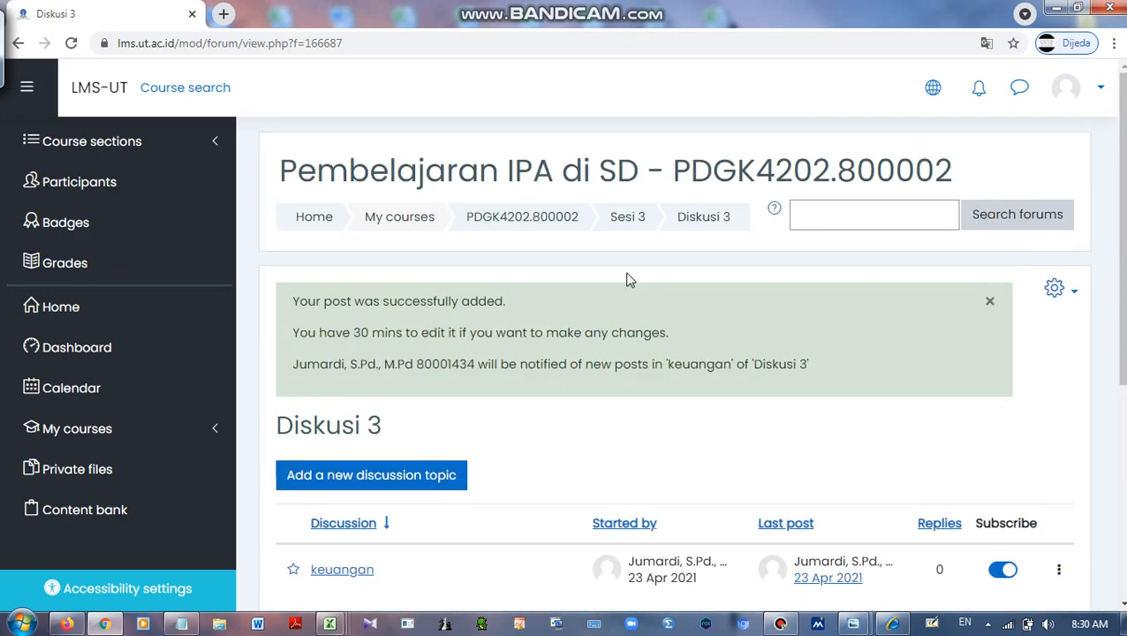
left_click(629, 221)
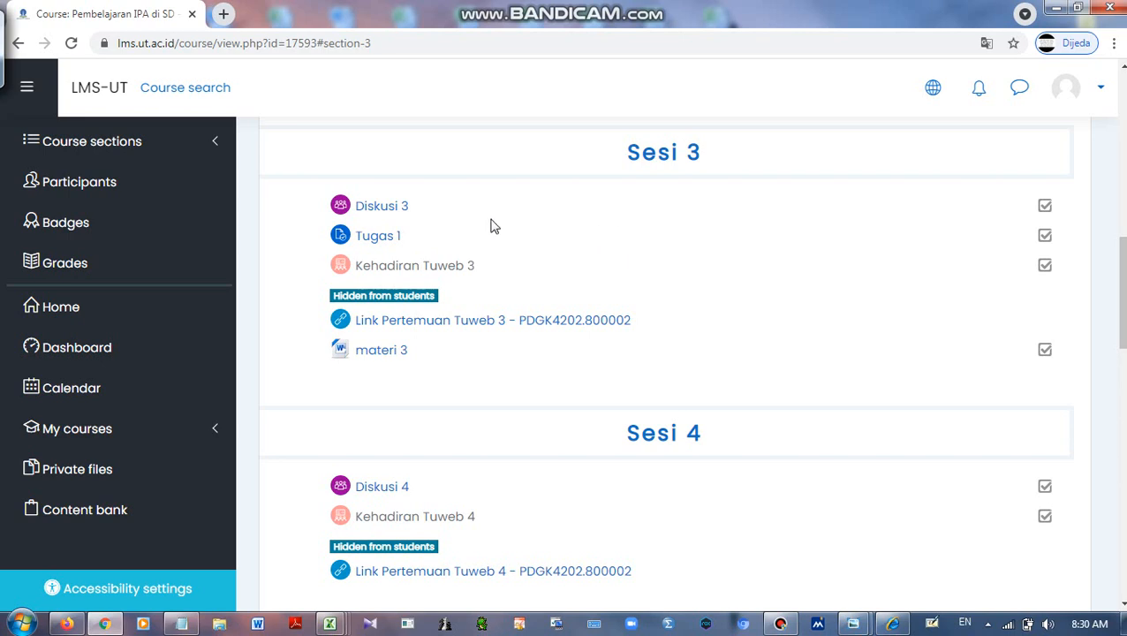
Open the keuangan discussion in Diskusi 3 and review its message and Maximum rating line
left_click(376, 215)
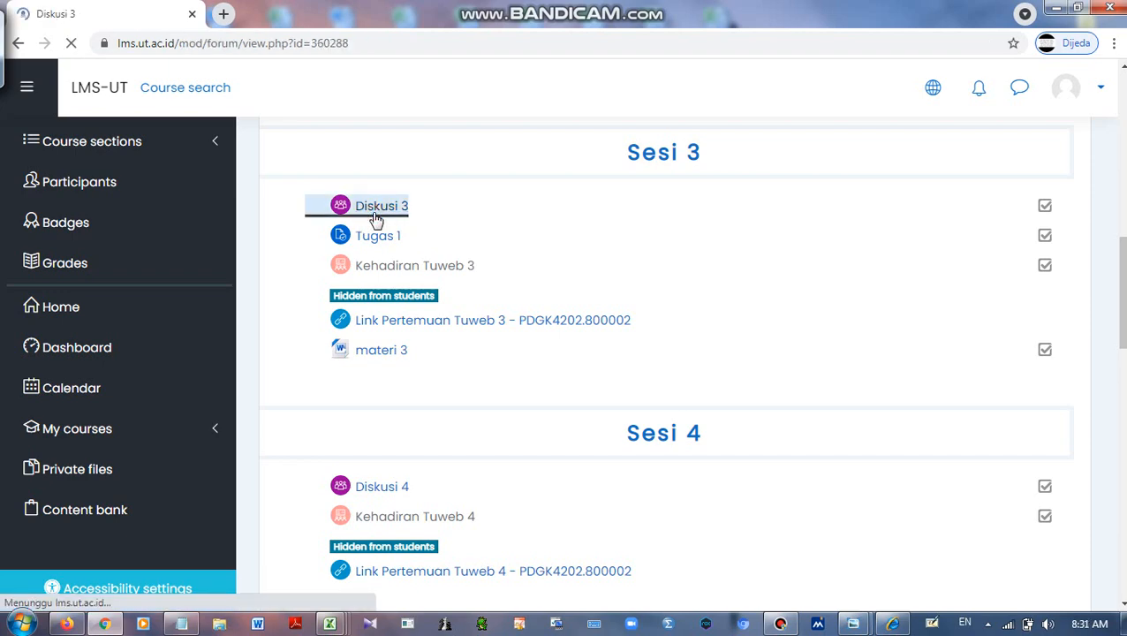
scroll(570, 272, "down", 2)
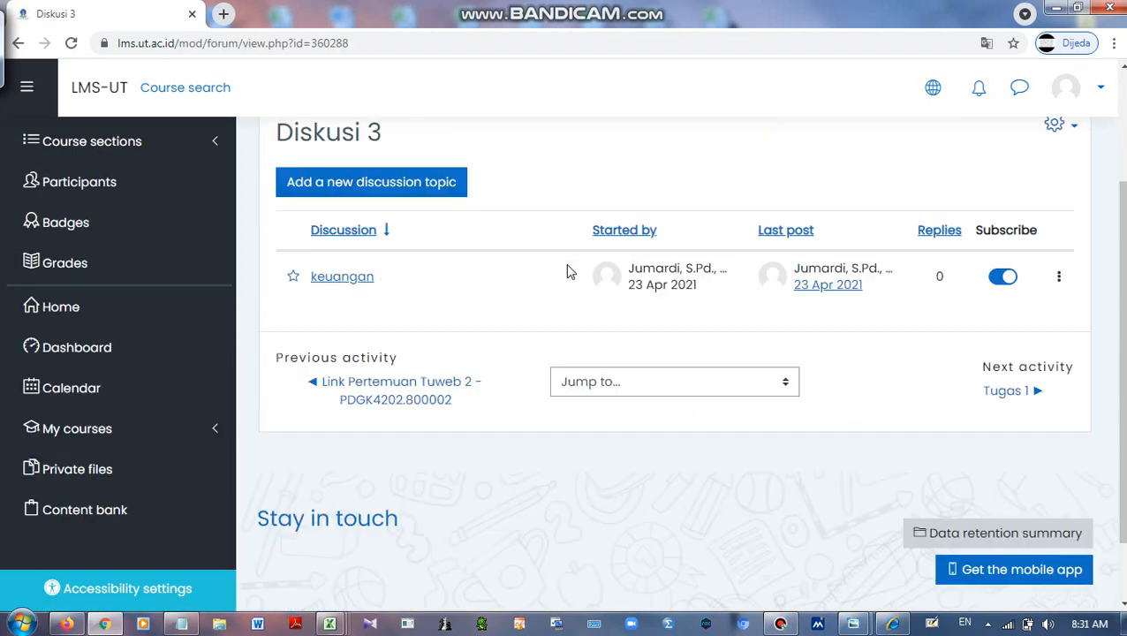
left_click(331, 280)
scroll(389, 291, "down", 1)
scroll(433, 296, "down", 2)
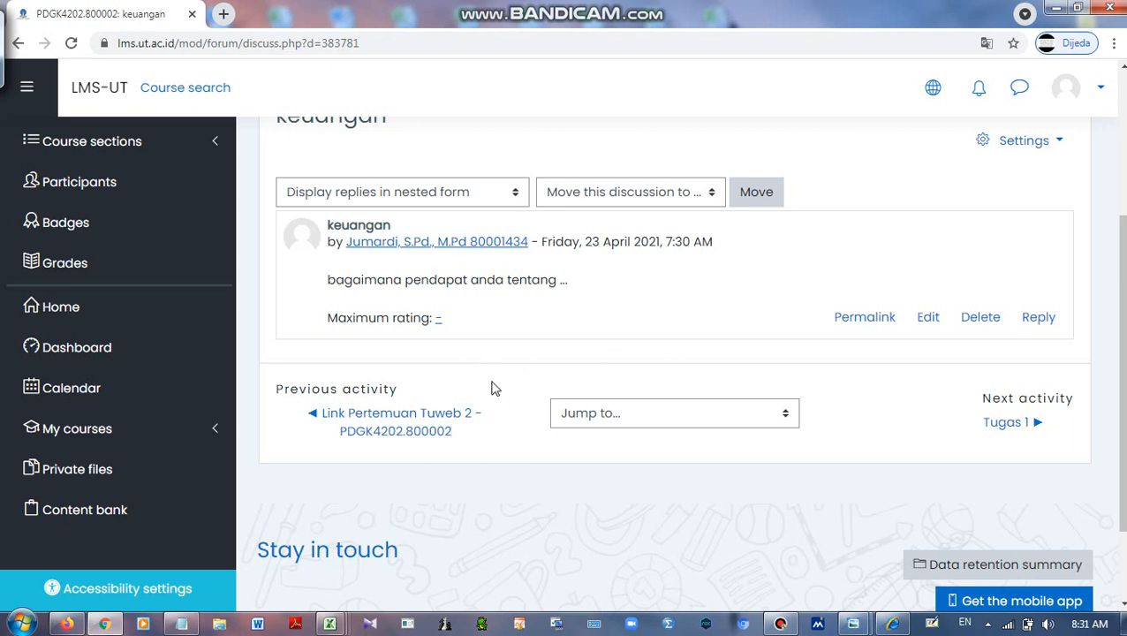
scroll(714, 352, "up", 1)
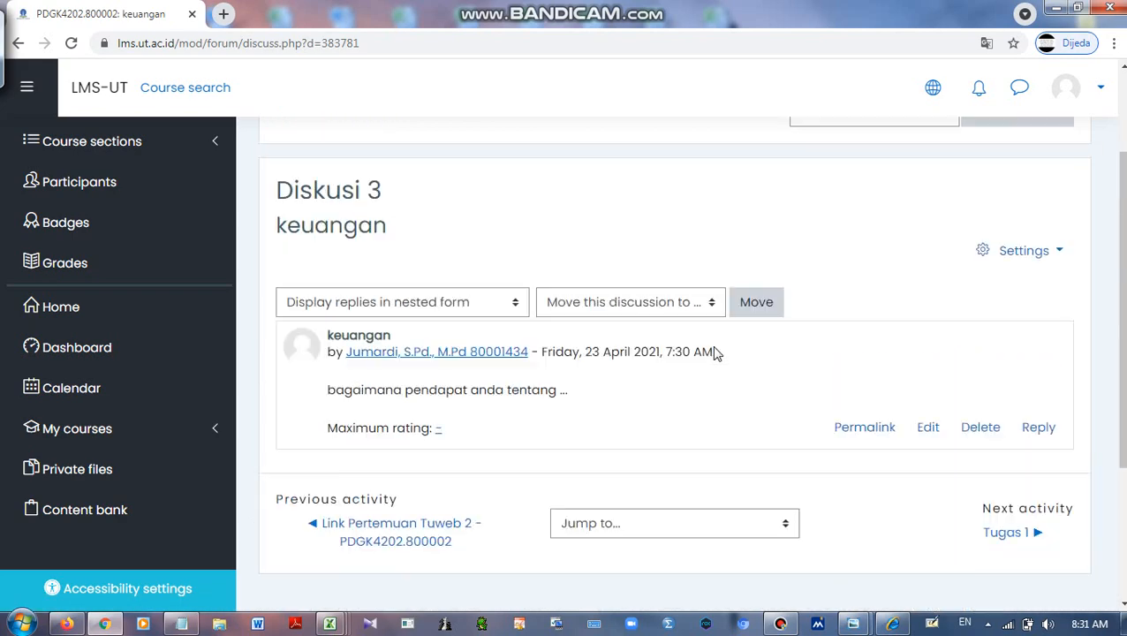
scroll(706, 349, "up", 1)
Return from the keuangan discussion to Sesi 3 on the PDGK4202.800002 course page
left_click(626, 216)
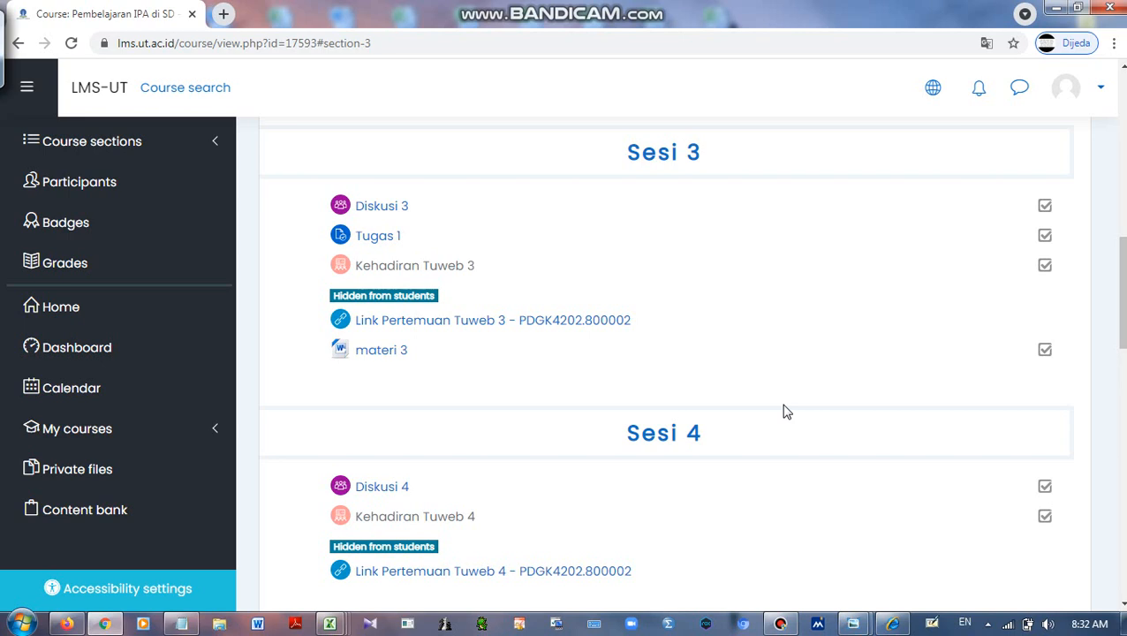
left_click(780, 623)
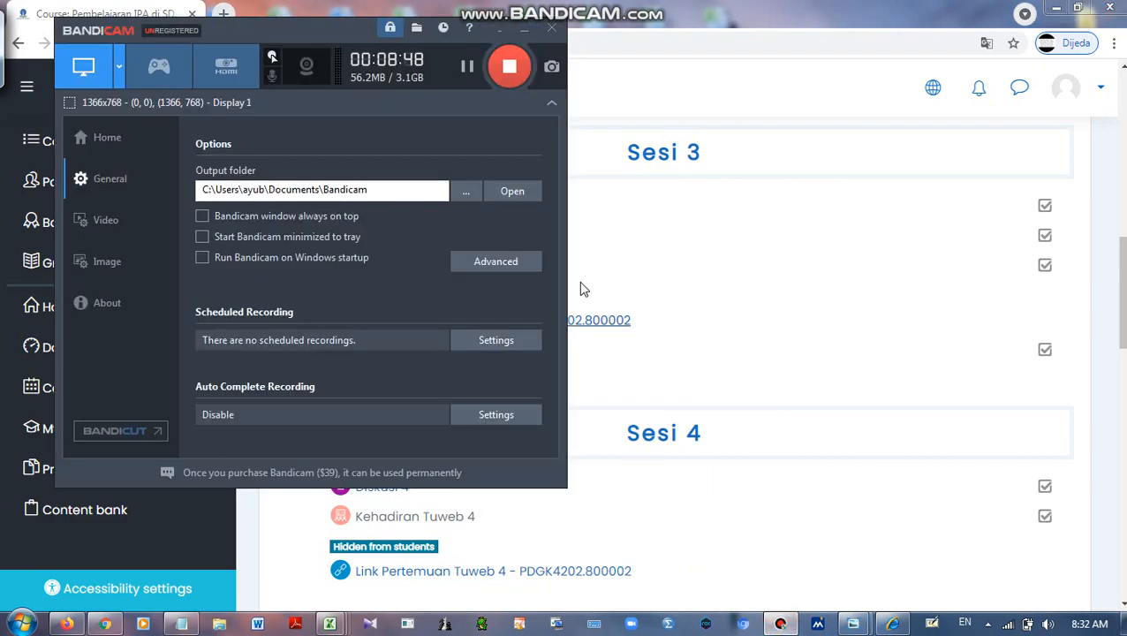